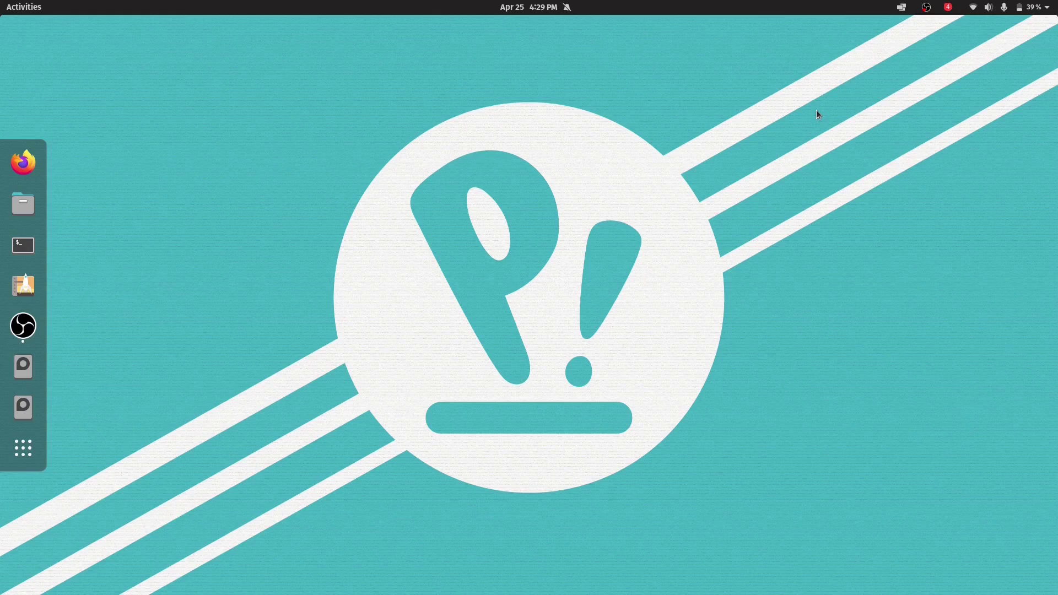
Launch Google Chrome from the application grid, shrink it to a floating window, then close it.
left_click(24, 448)
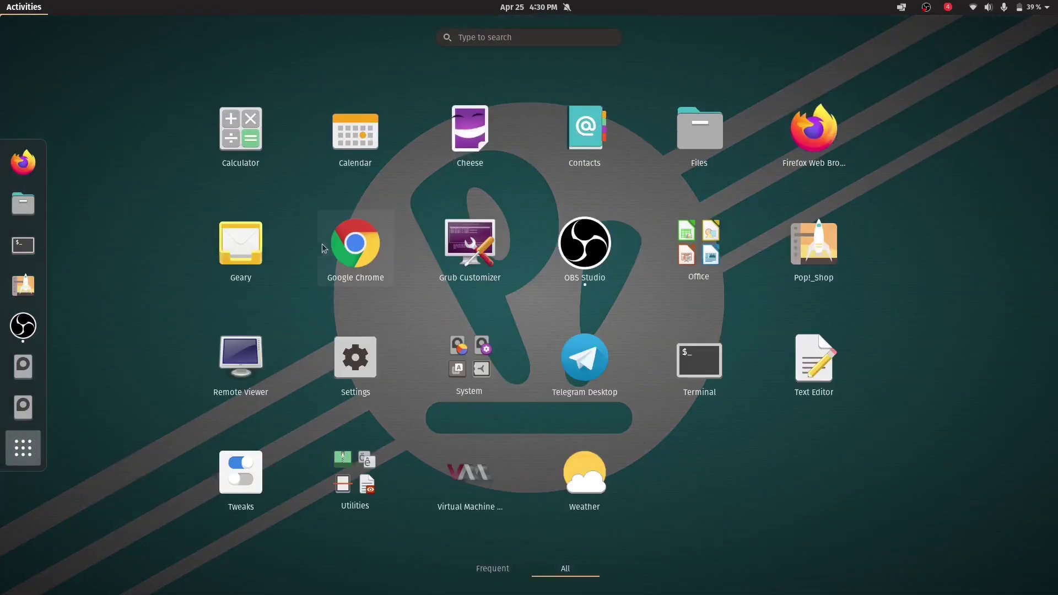
left_click(331, 244)
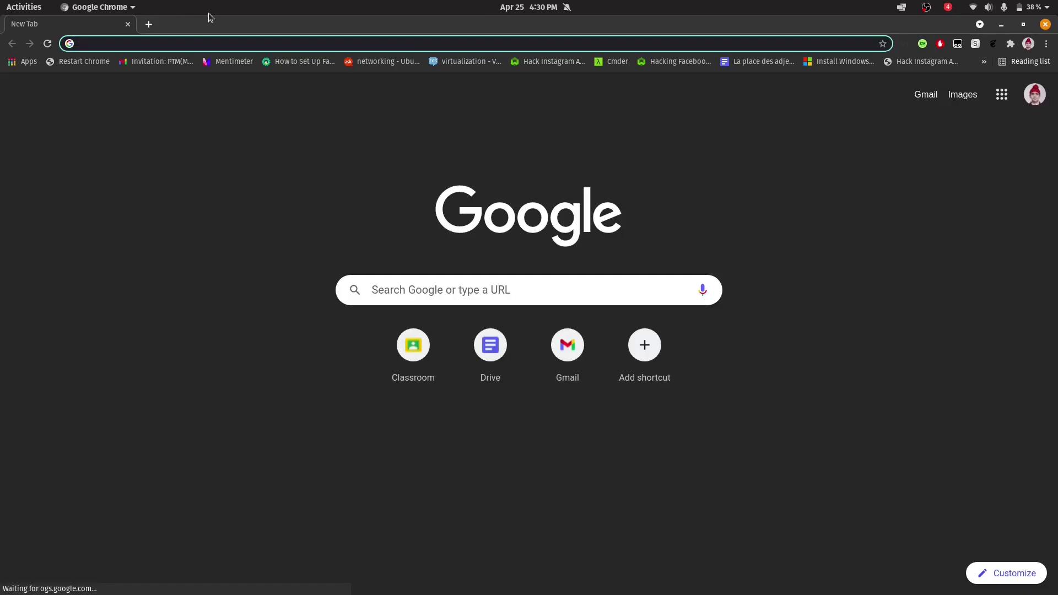
left_click_drag(245, 24, 299, 54)
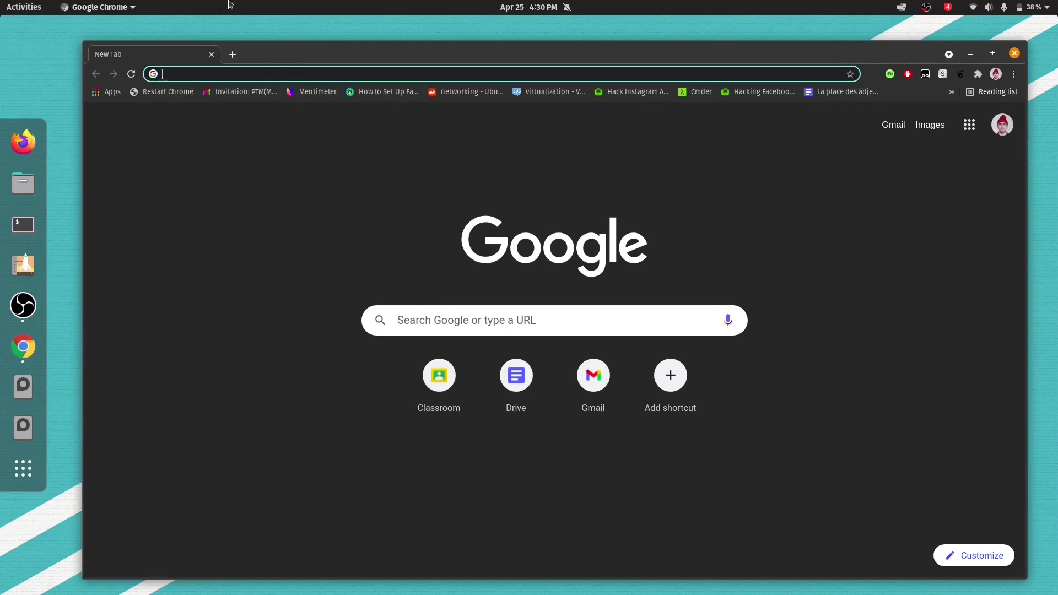
left_click(1014, 53)
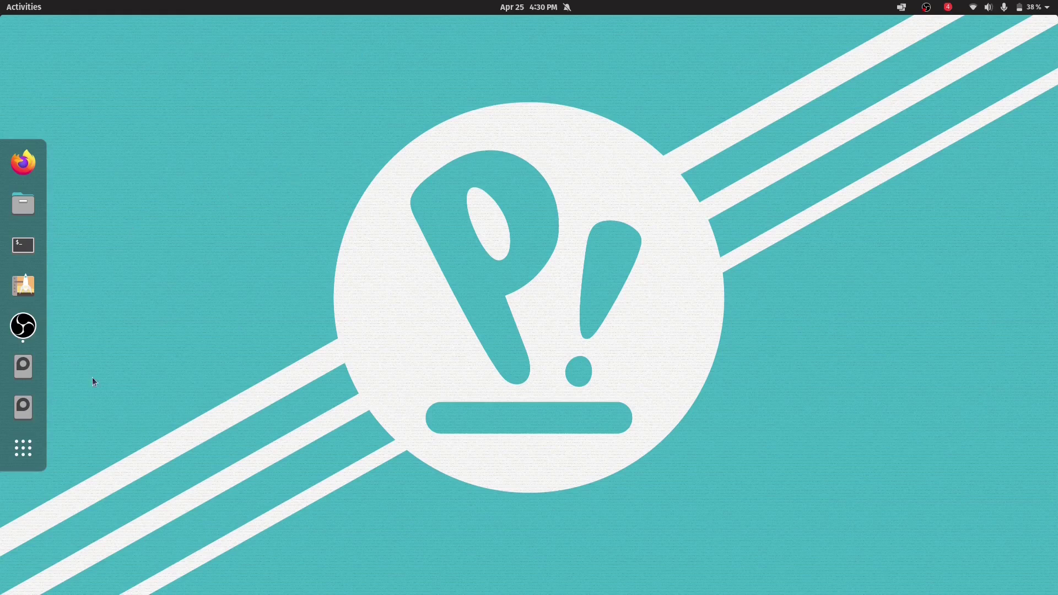
In Firefox, open the Fildem GitHub repository from the github.com/ address suggestions.
left_click(23, 162)
type("github.com/")
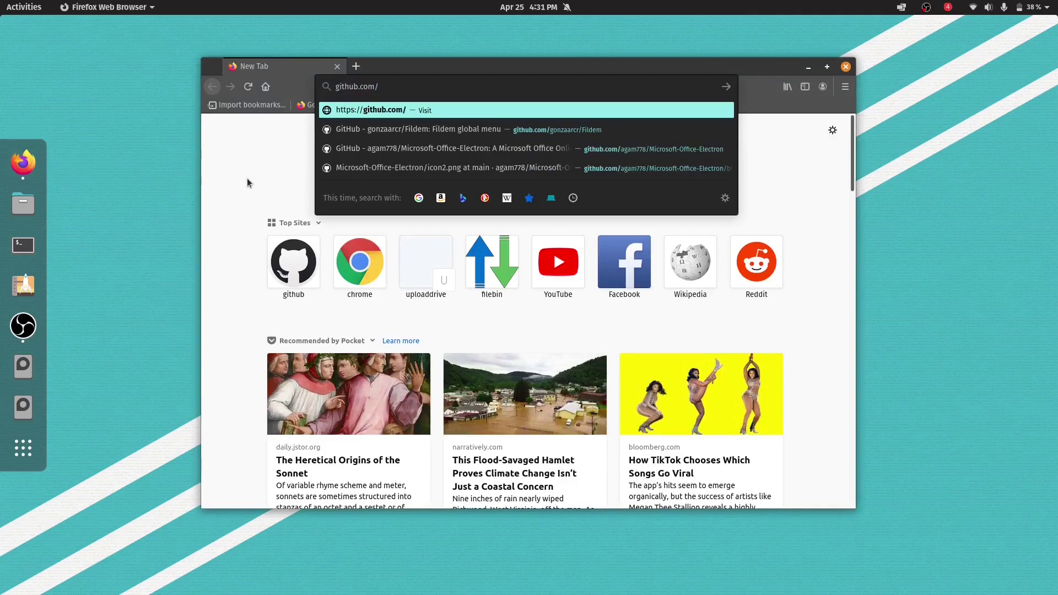
key("Down")
key("Escape")
key("Return")
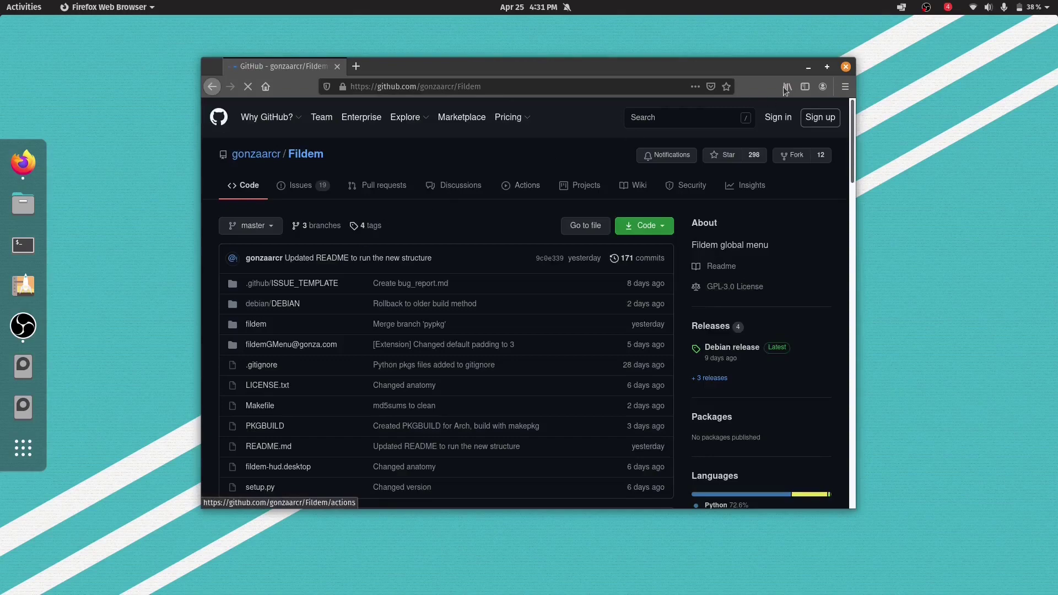
Maximize Firefox and scroll down through the Fildem README installation notes.
left_click(827, 67)
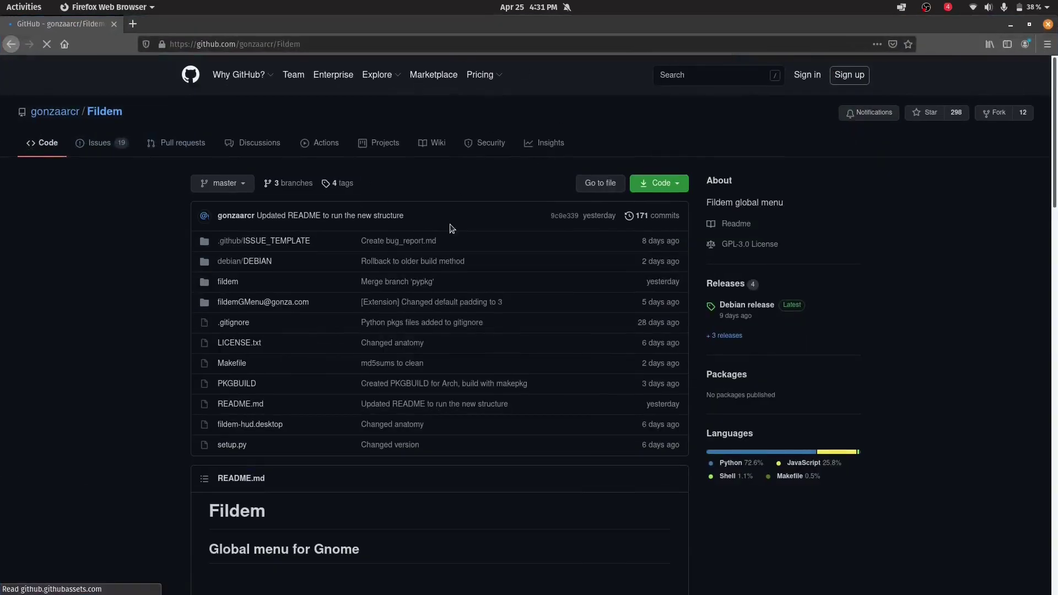
scroll(452, 228, "down", 1)
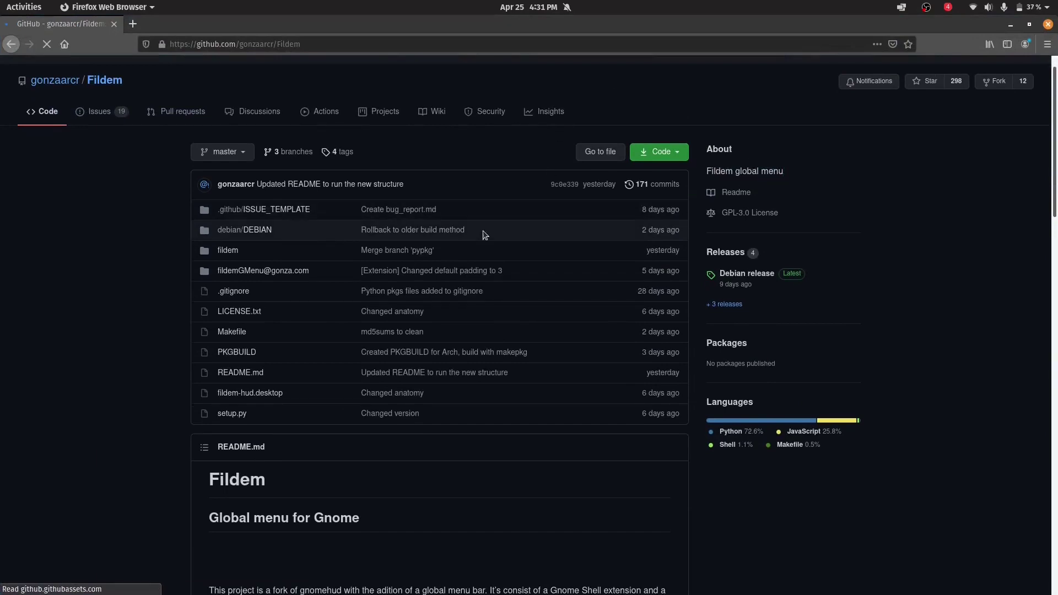
scroll(484, 234, "down", 4)
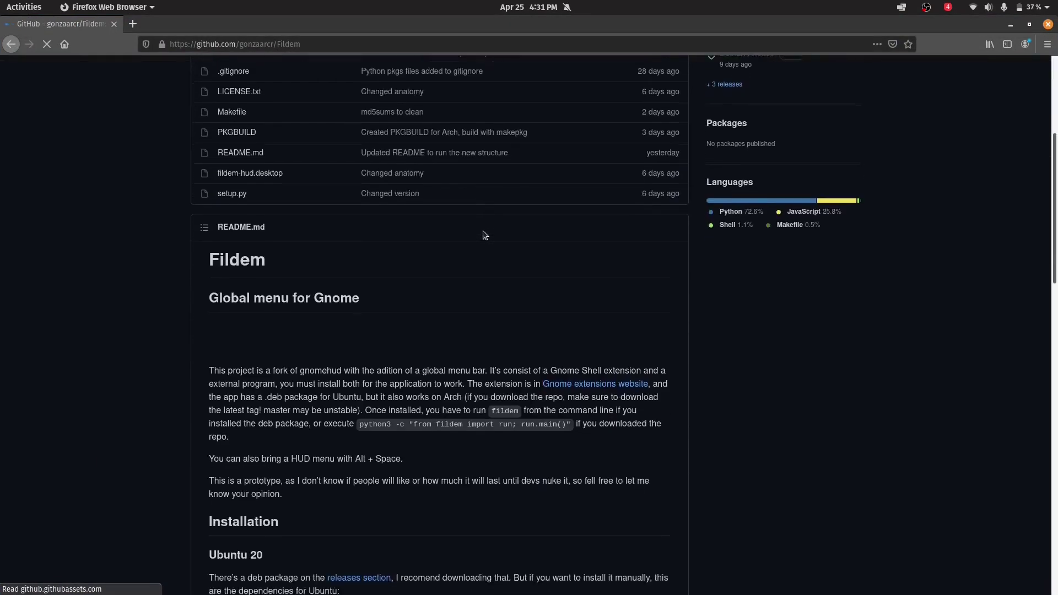
scroll(252, 270, "down", 3)
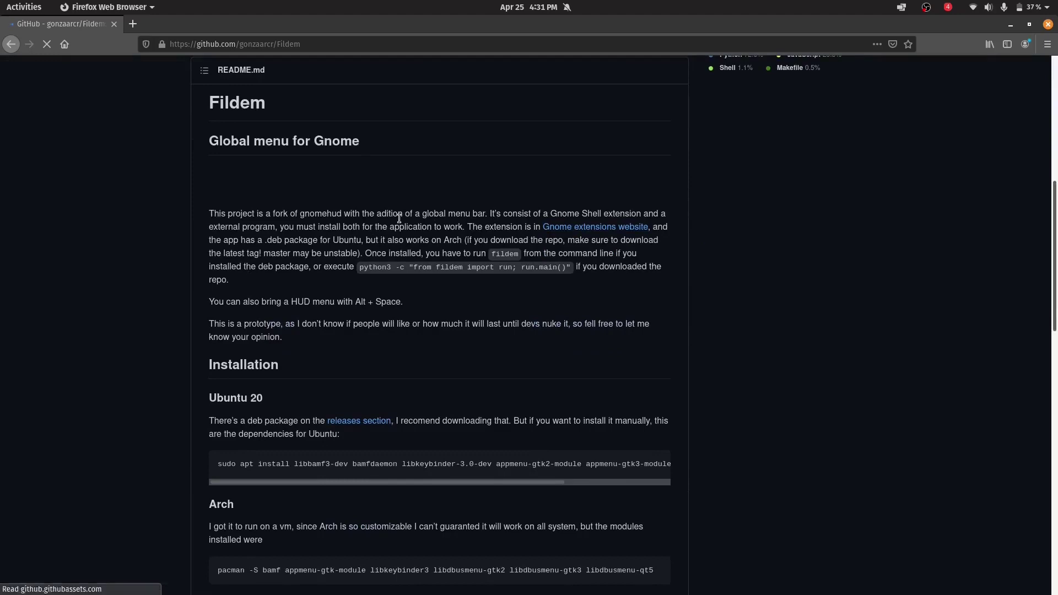
Minimize Firefox, open a terminal and type sudo apt install chrome-gnome-shell.
left_click(1013, 25)
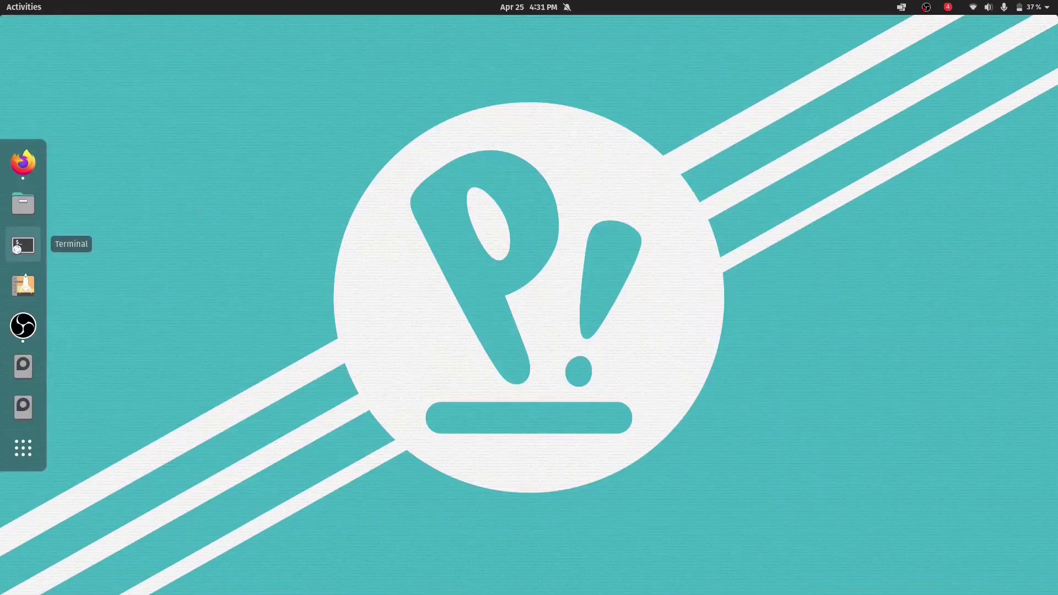
left_click(19, 248)
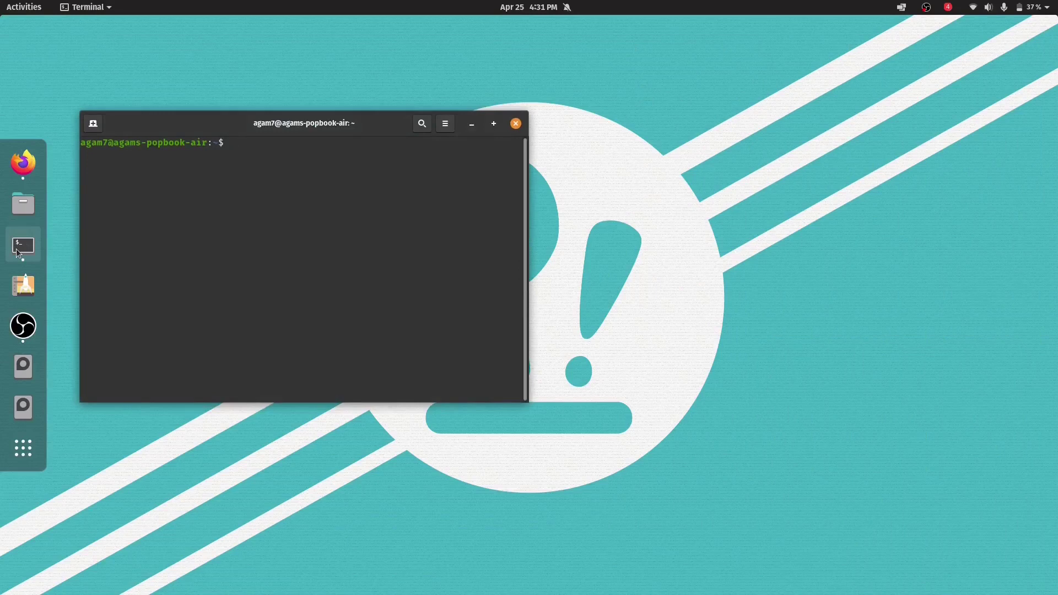
type("sudo ")
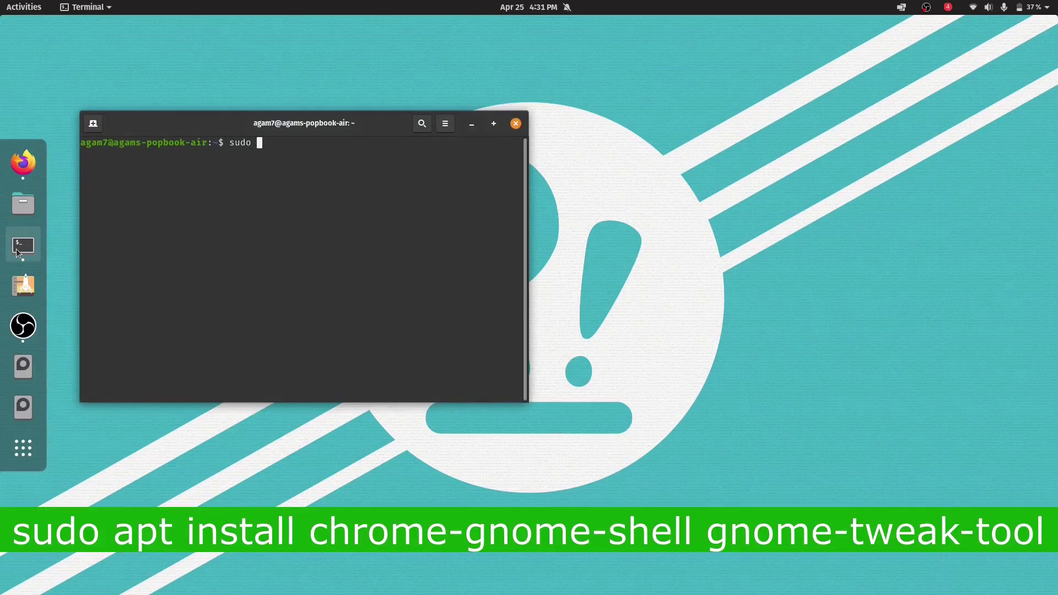
type("apt install gnom")
key("BackSpace")
key("BackSpace")
key("BackSpace")
key("BackSpace")
type("chrome")
type("-gnp")
key("BackSpace")
type("ome-shell")
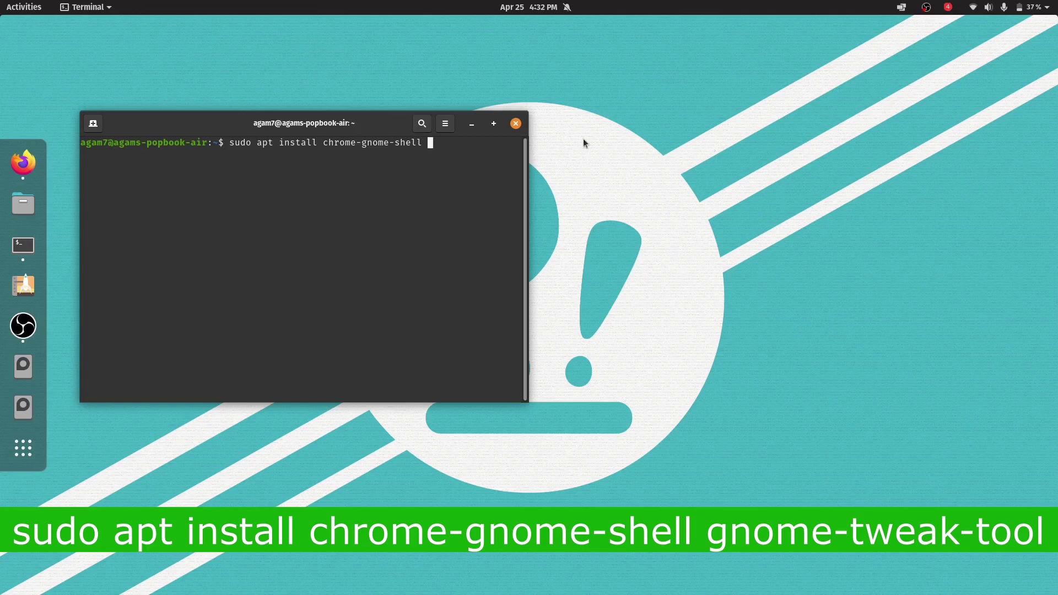
Widen the terminal, add gnome-tweak-tool, run the install and enter the administrator password.
left_click_drag(524, 187, 736, 169)
type("gnome-")
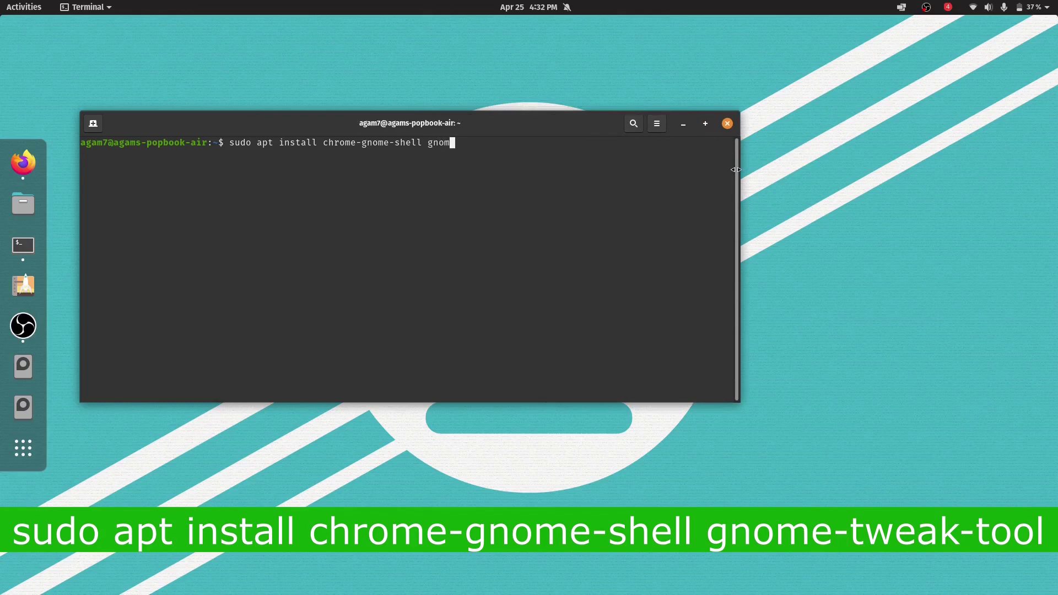
type("tweak-tool")
key("Return")
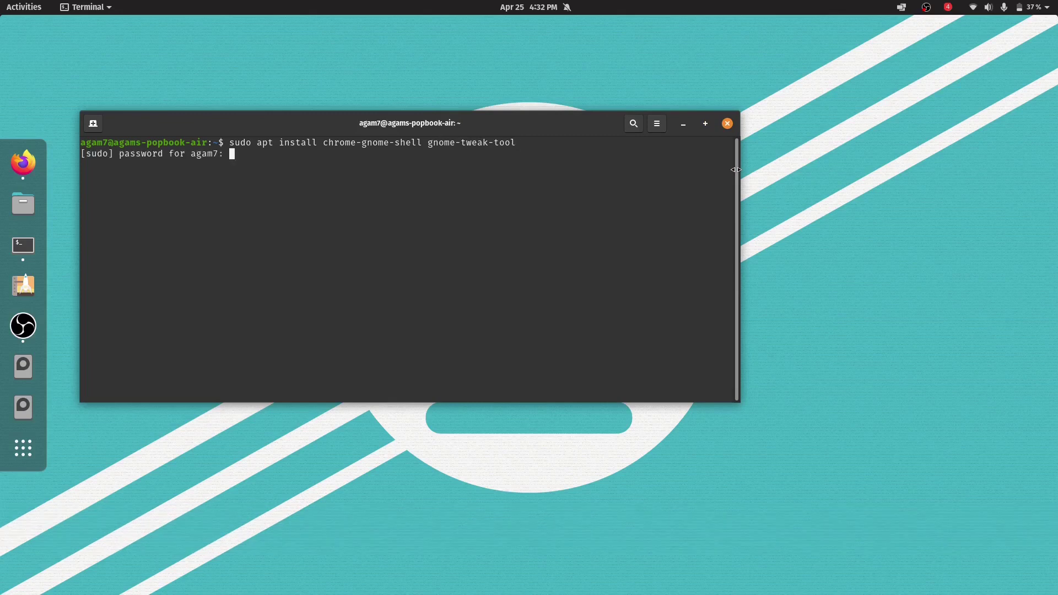
key("Return")
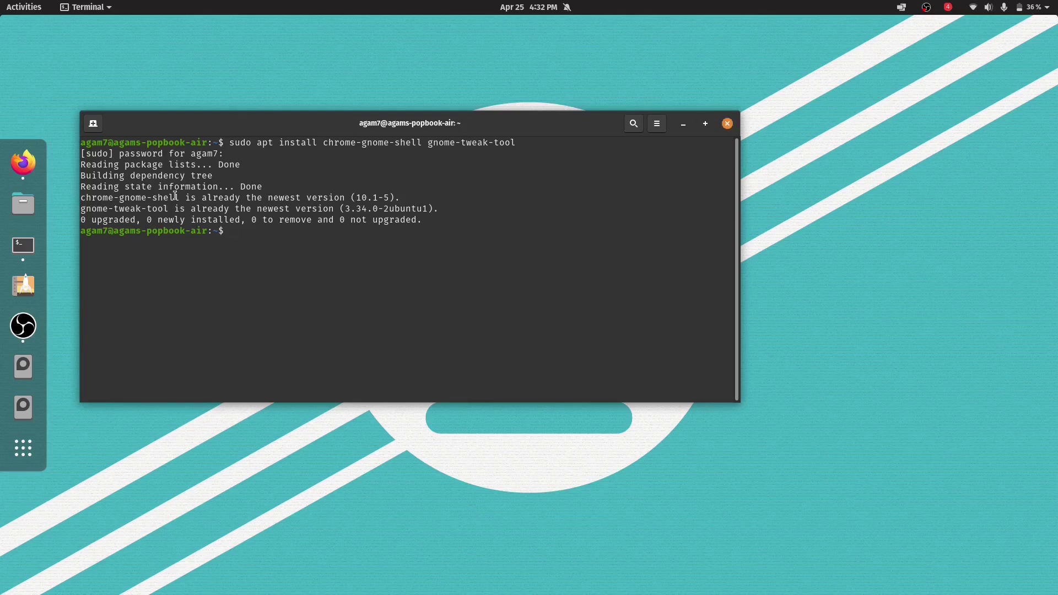
Close the terminal and load extensions.gnome.org in a new Firefox tab at 110% zoom.
left_click(727, 124)
left_click(22, 167)
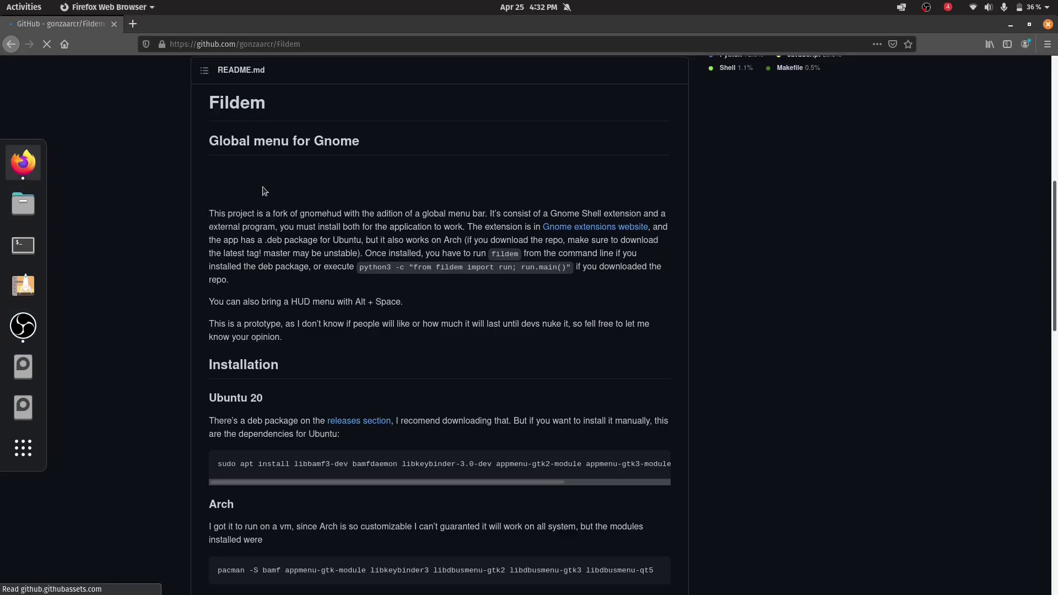
left_click(133, 23)
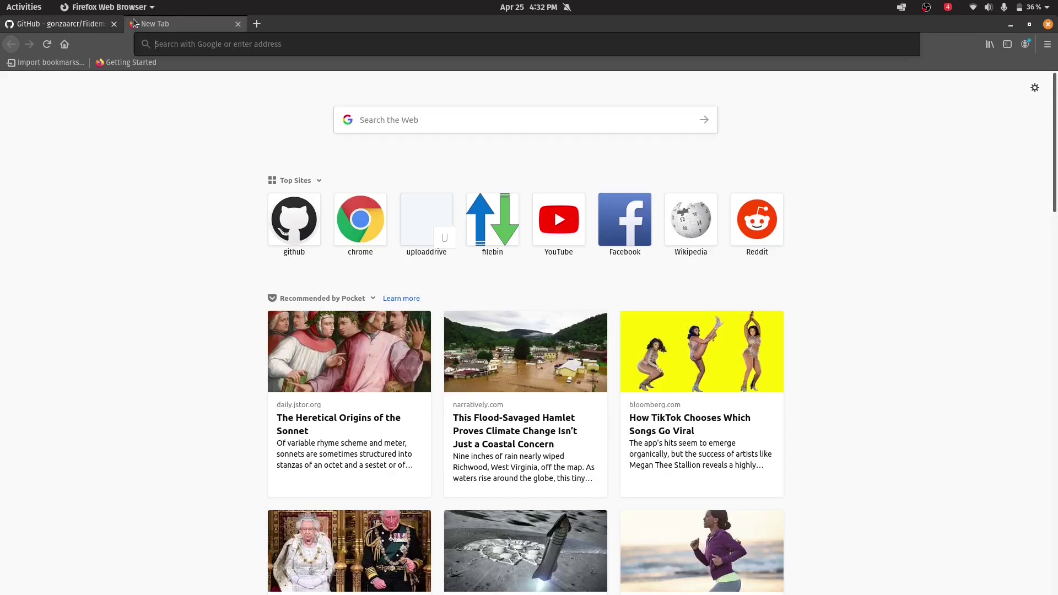
type("exte")
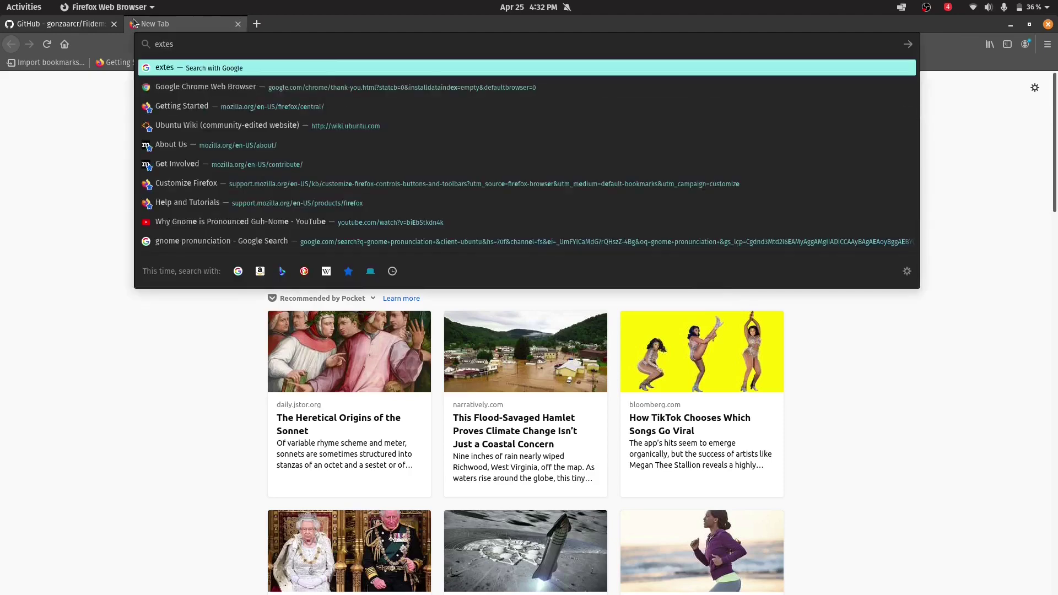
type("nsions.gn")
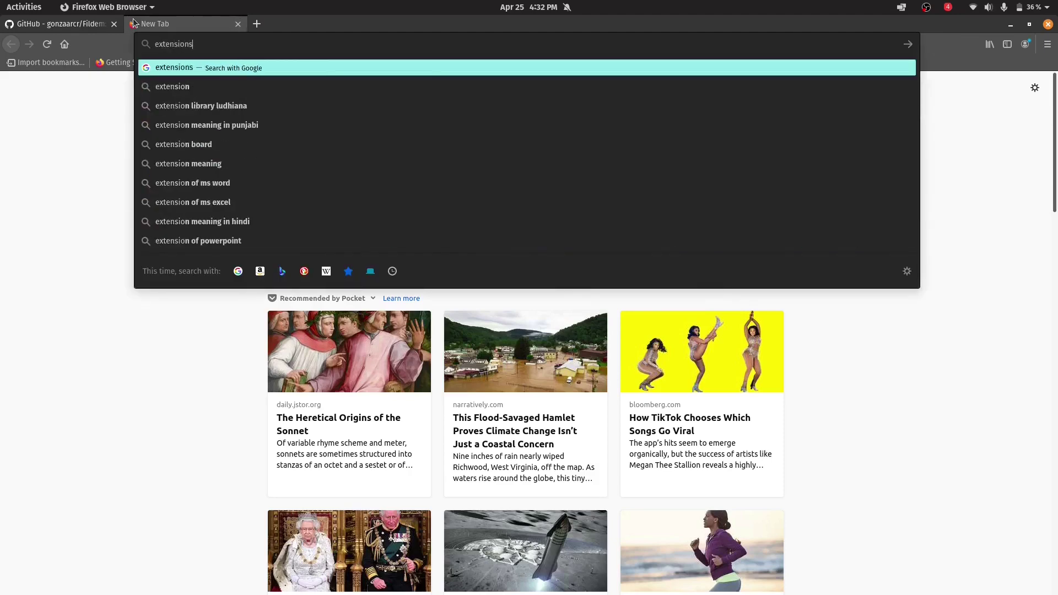
type("ome.org")
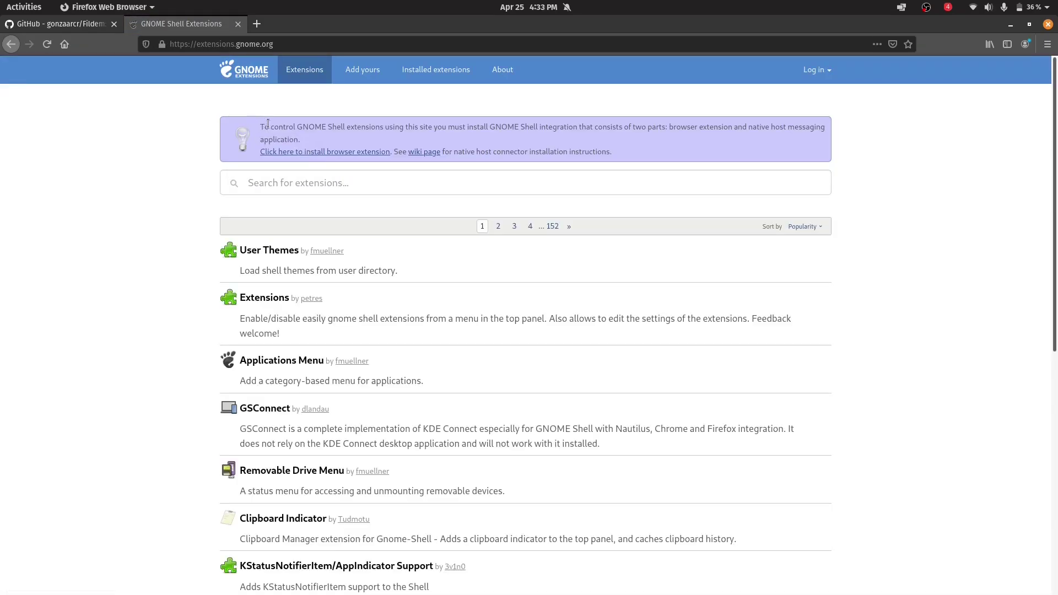
key("ctrl+plus")
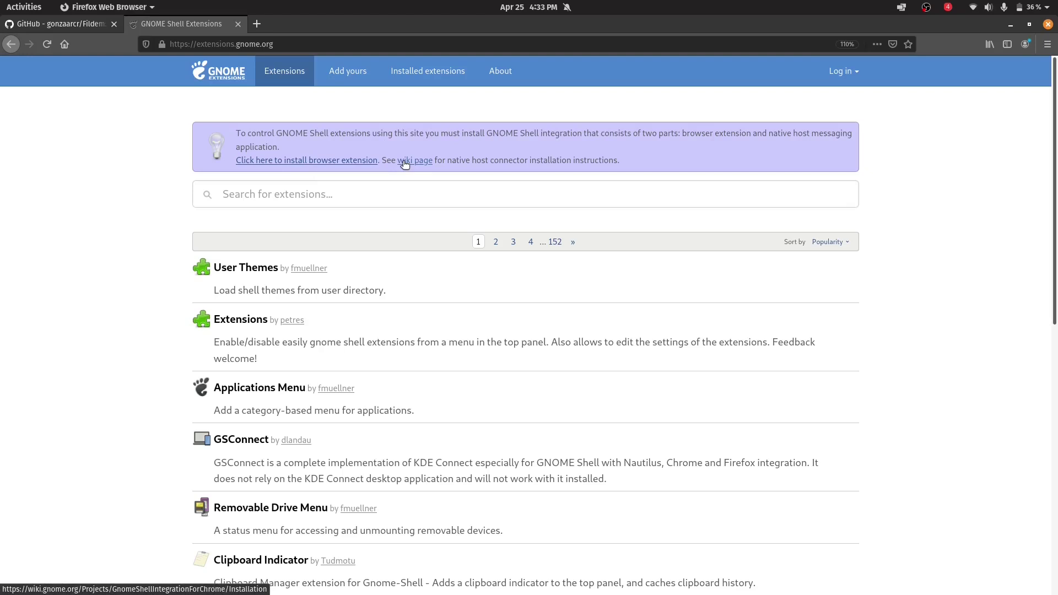
Install the GNOME Shell integration browser add-on, allowing the site and approving its permissions.
left_click(287, 164)
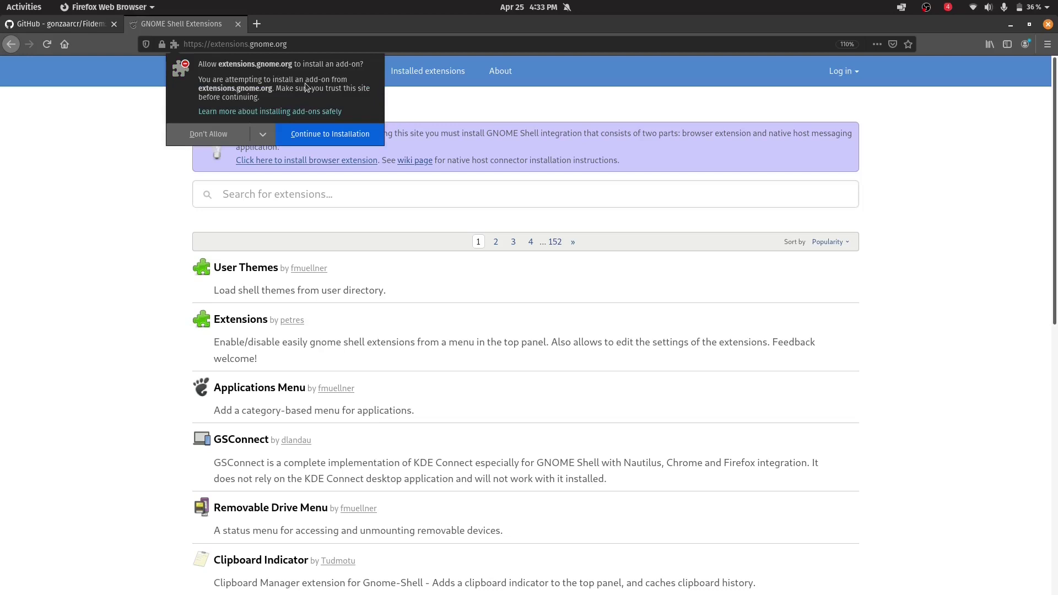
key("Return")
left_click(343, 135)
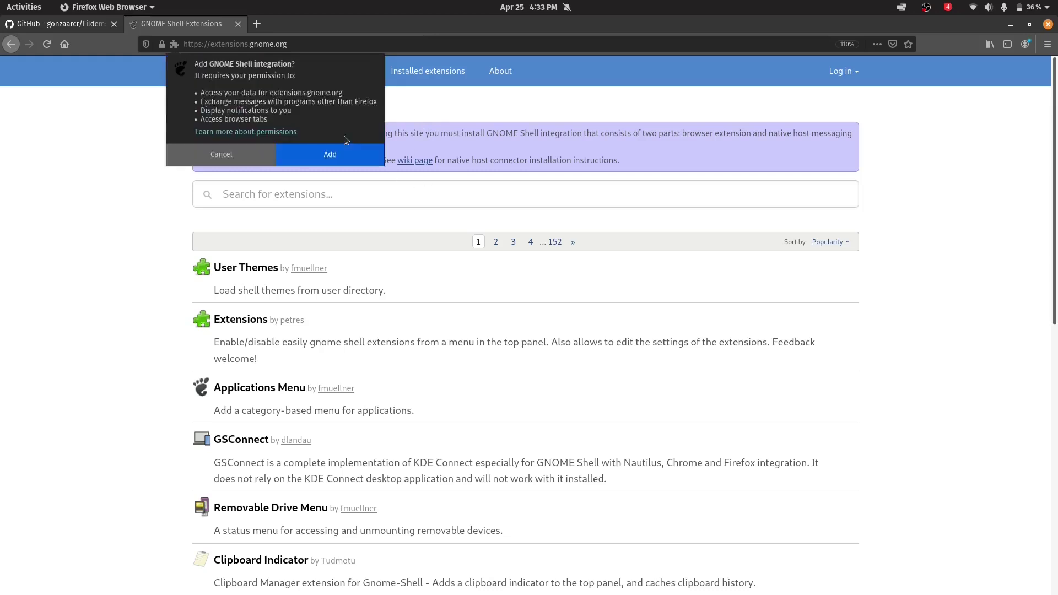
left_click(330, 149)
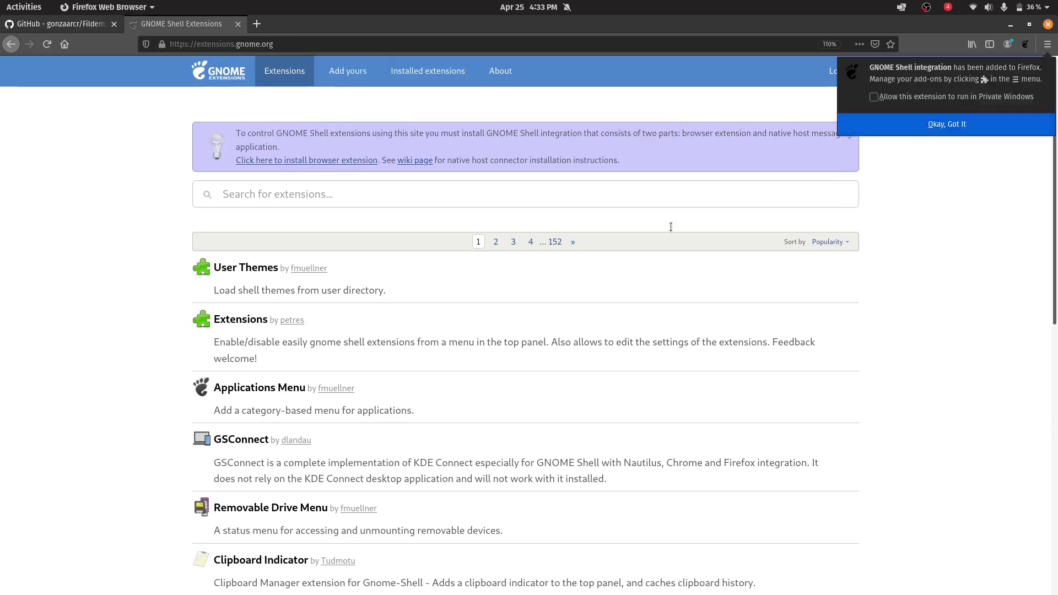
left_click(976, 123)
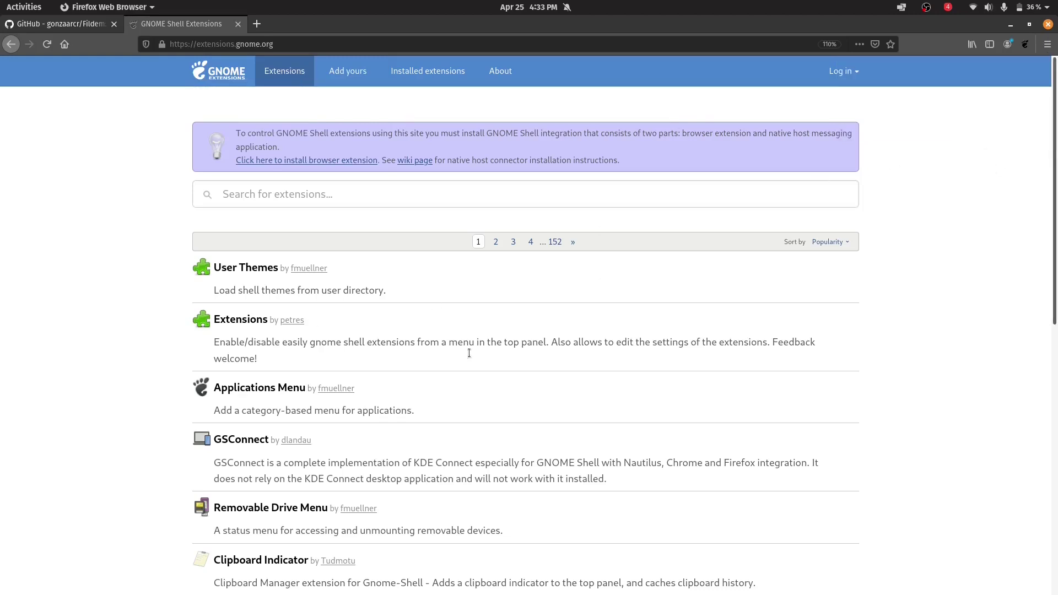
Launch Google Chrome via the 'chr' search and remove its existing GNOME integration extension.
key("super")
type("chr")
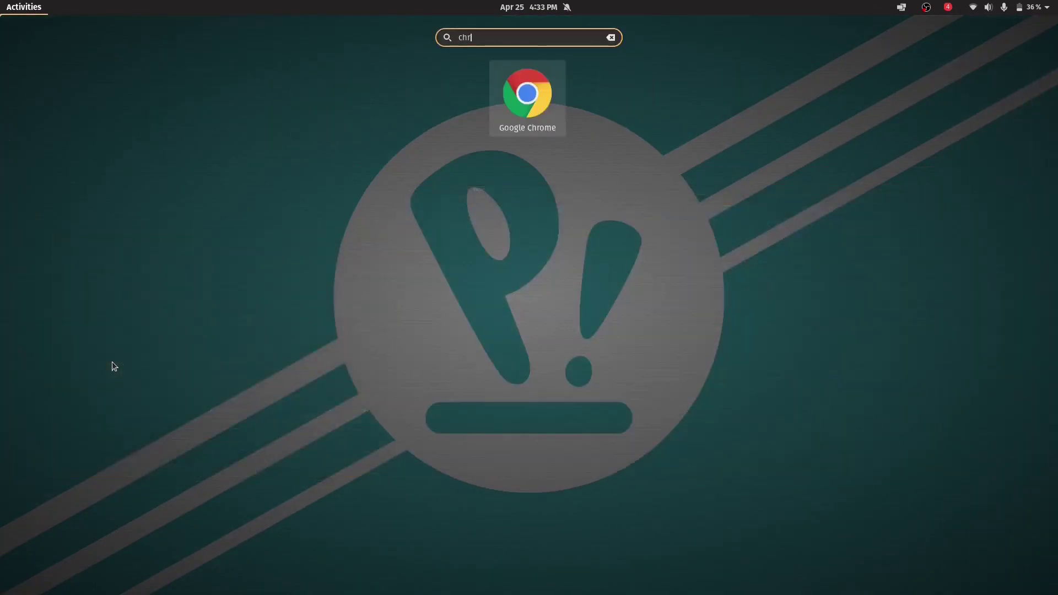
key("Return")
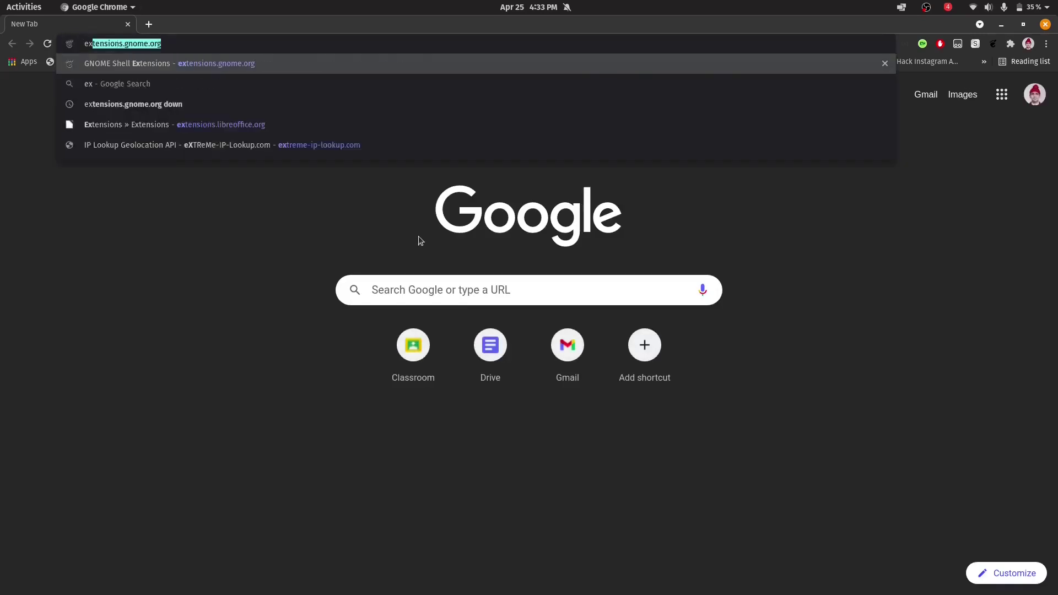
type("exte")
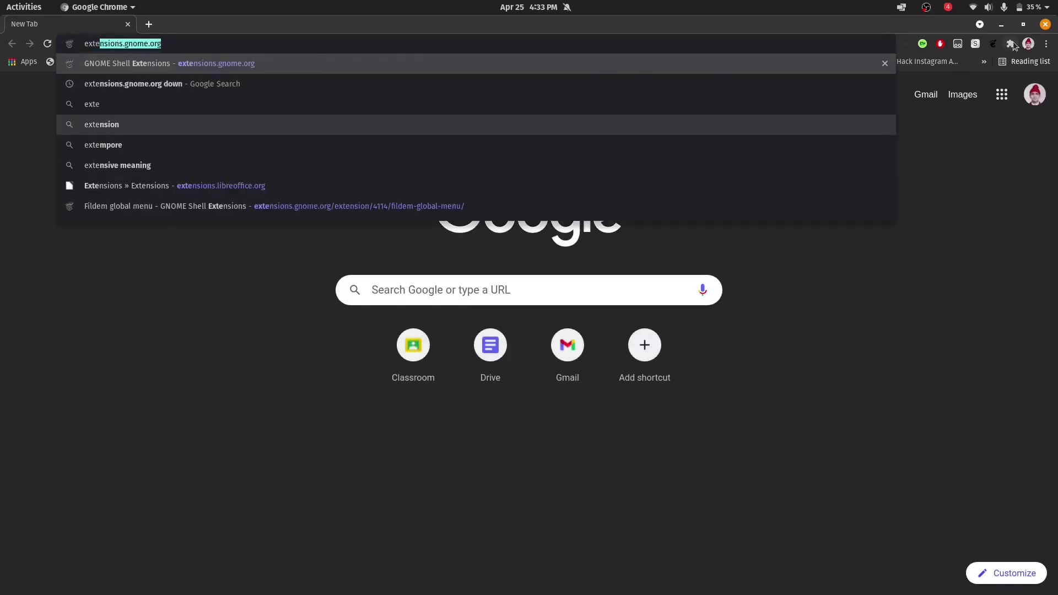
right_click(991, 46)
left_click(989, 107)
left_click(968, 135)
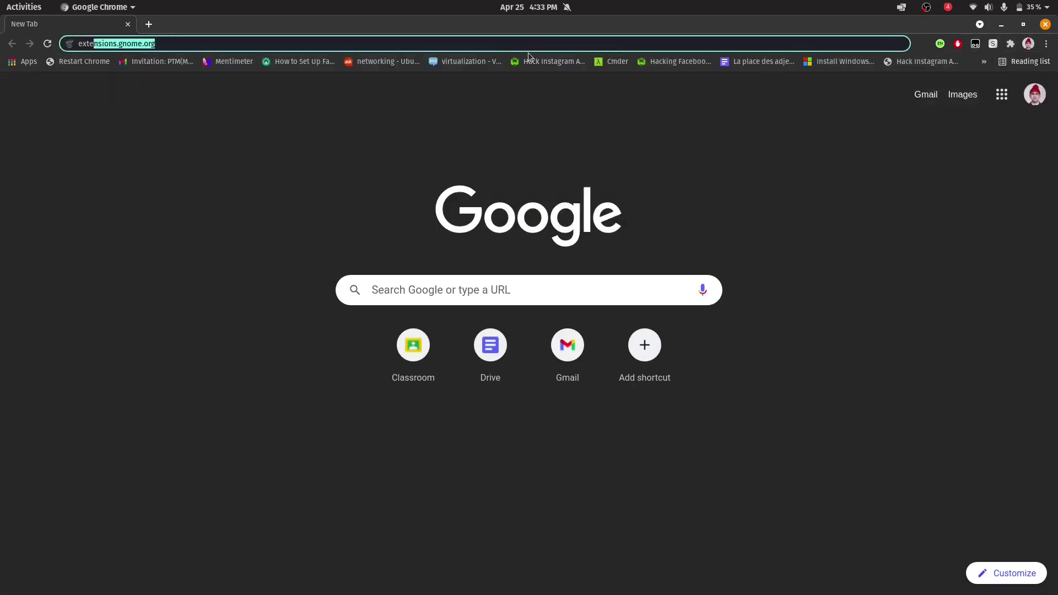
Reinstall GNOME Shell integration from the Chrome Web Store, confirming with Add extension.
key("Return")
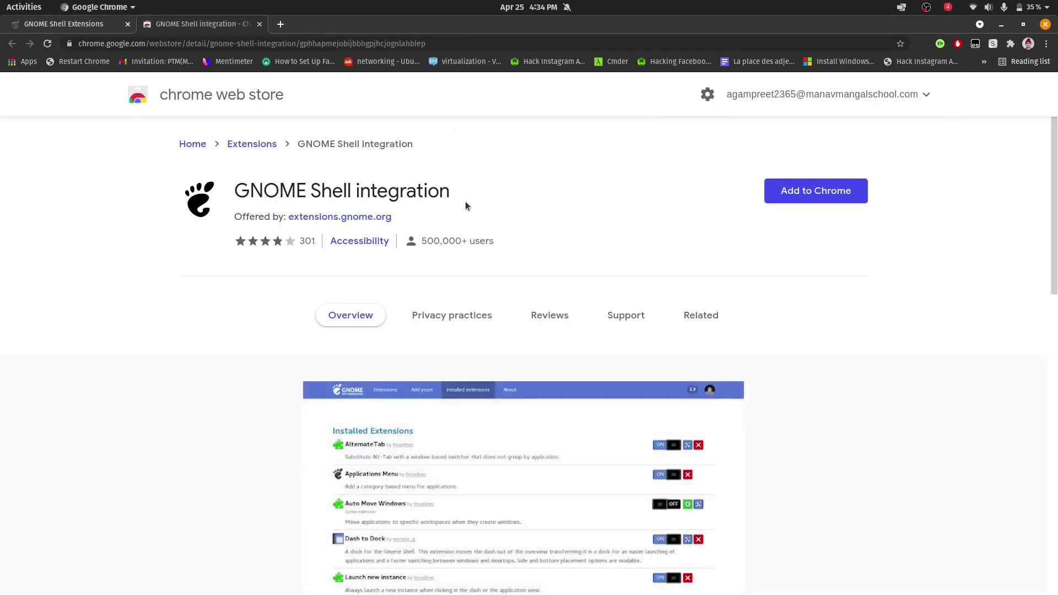
left_click_drag(465, 205, 324, 194)
left_click(324, 194)
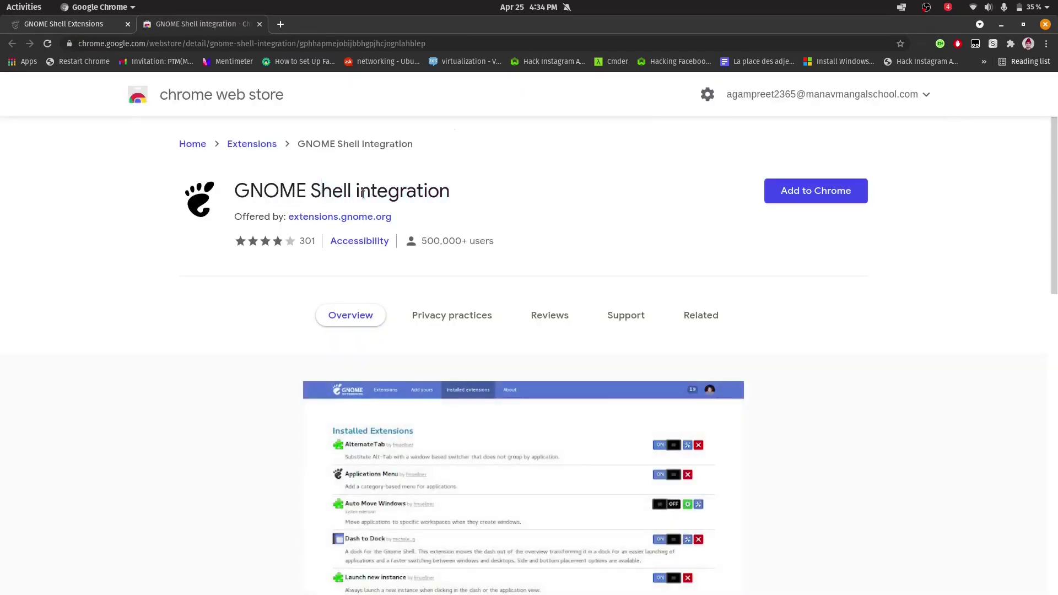
left_click(814, 191)
left_click(590, 170)
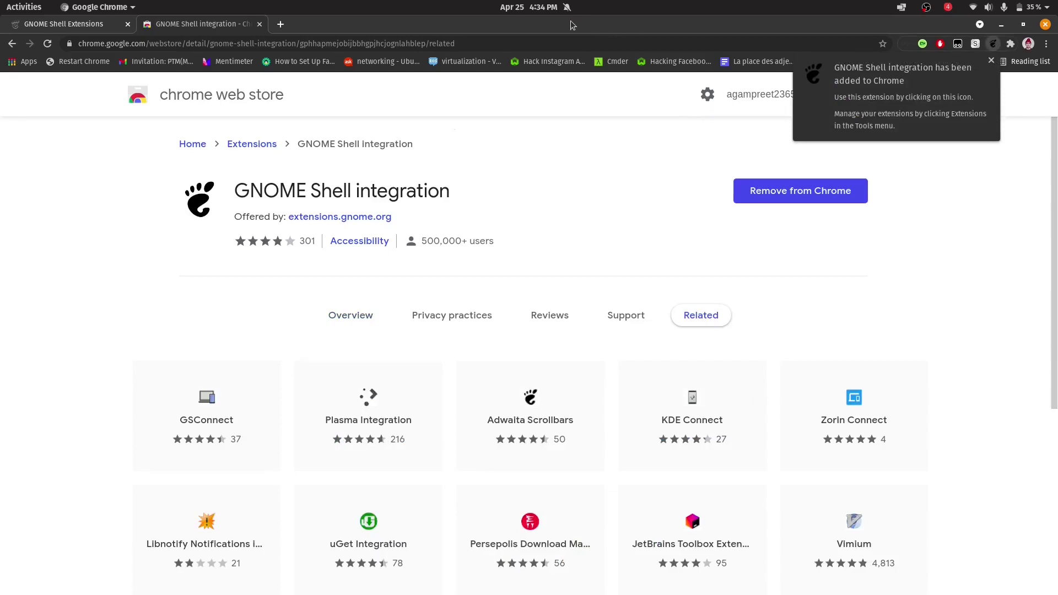
Close the Chrome window and reload extensions.gnome.org in Firefox, focusing its search box.
left_click(991, 61)
key("alt+Tab")
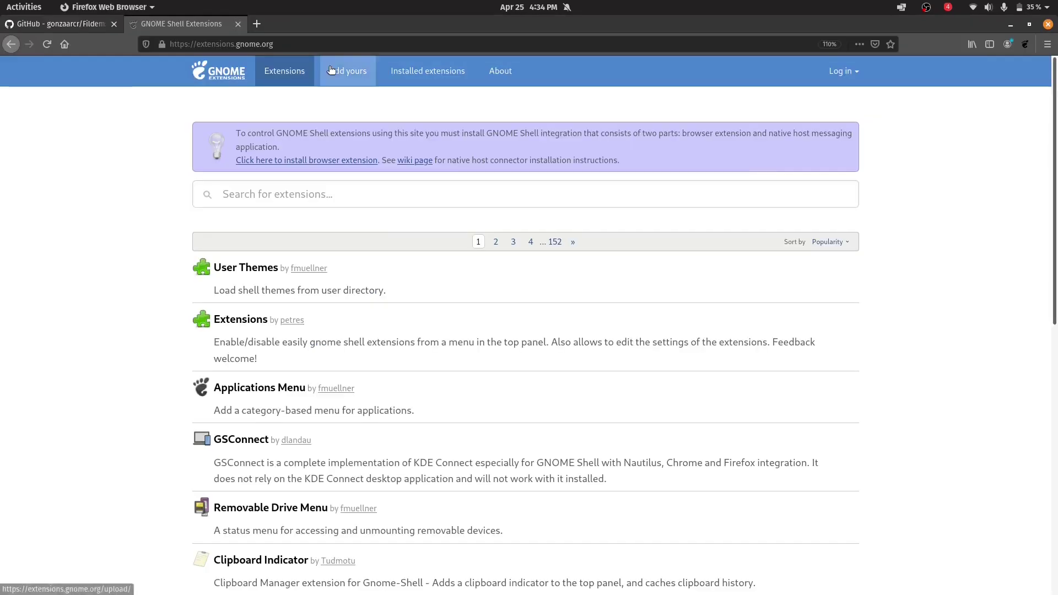
key("alt+Tab")
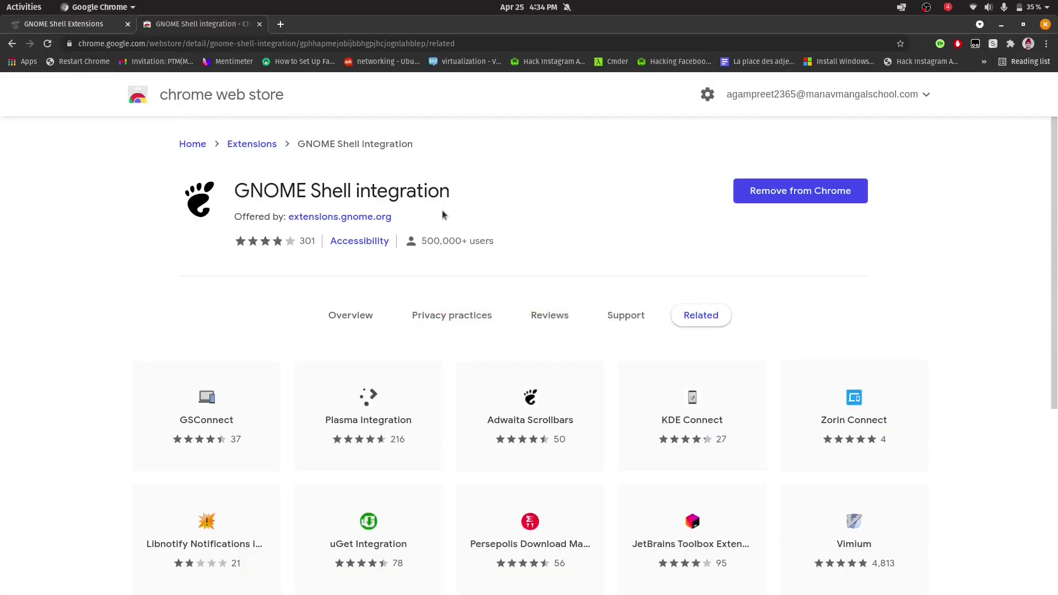
left_click(1045, 24)
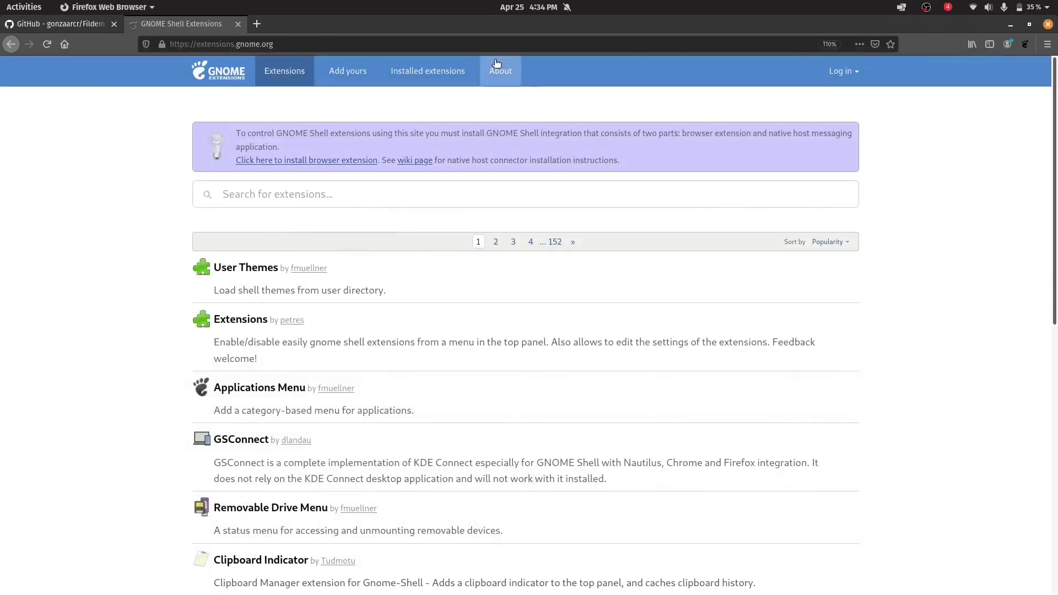
left_click(46, 45)
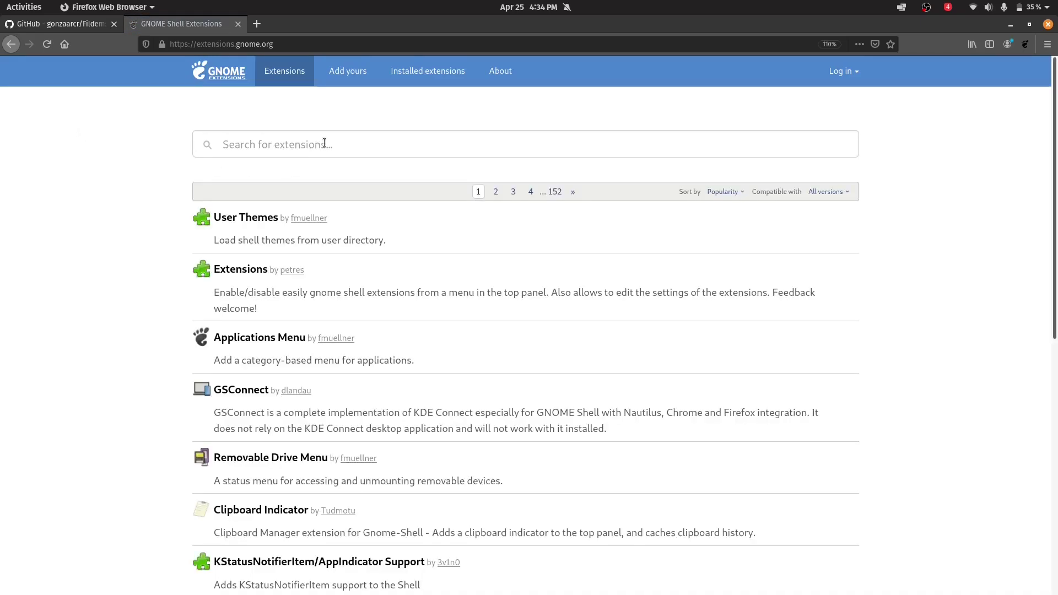
left_click(324, 143)
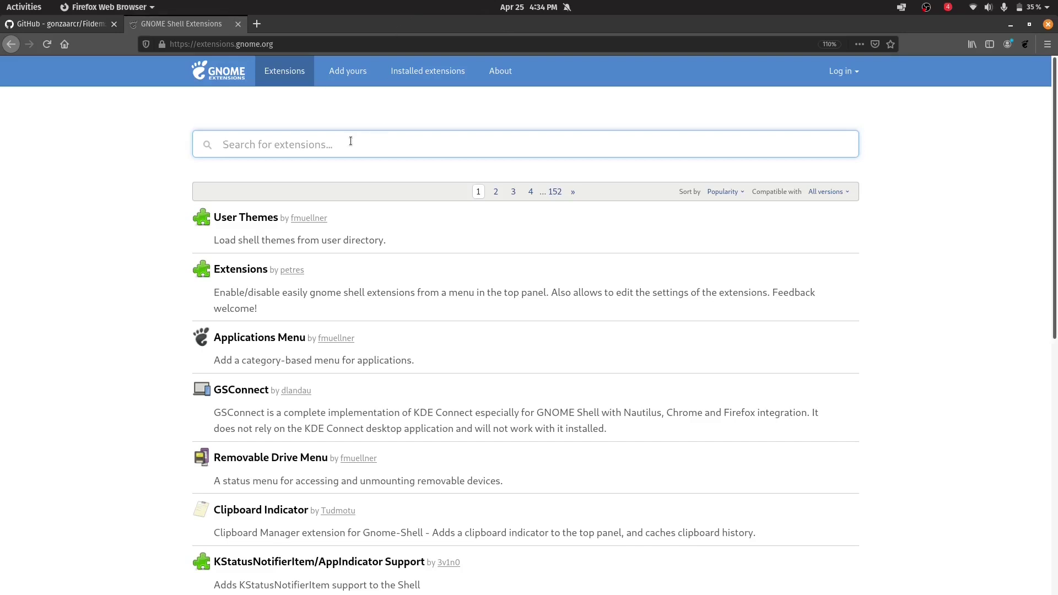
Search 'move clock', switch Frippery Move Clock ON and confirm its installation.
type("mov")
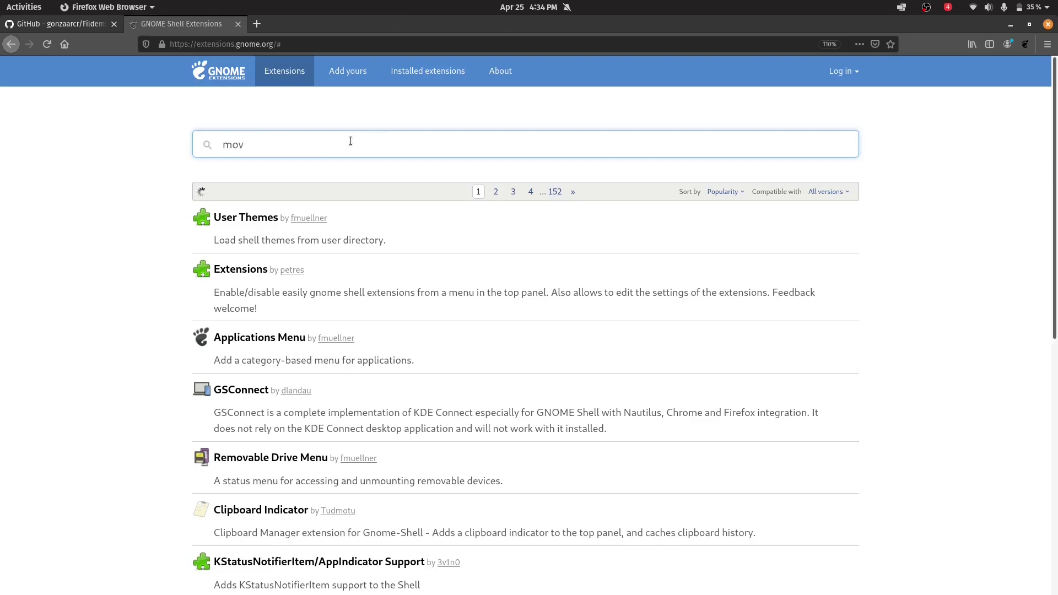
type("e clock")
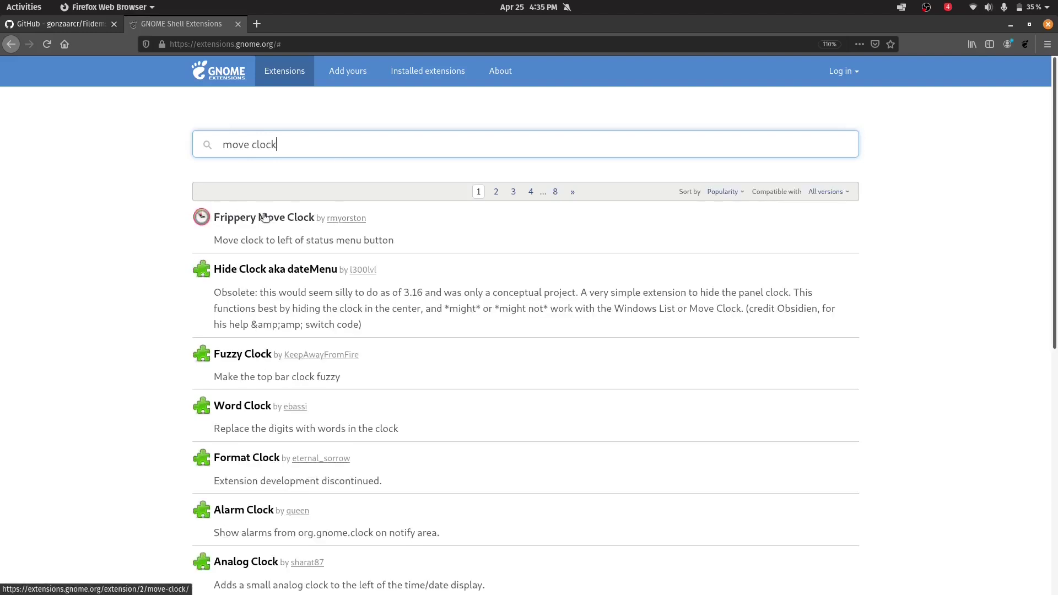
left_click(265, 217)
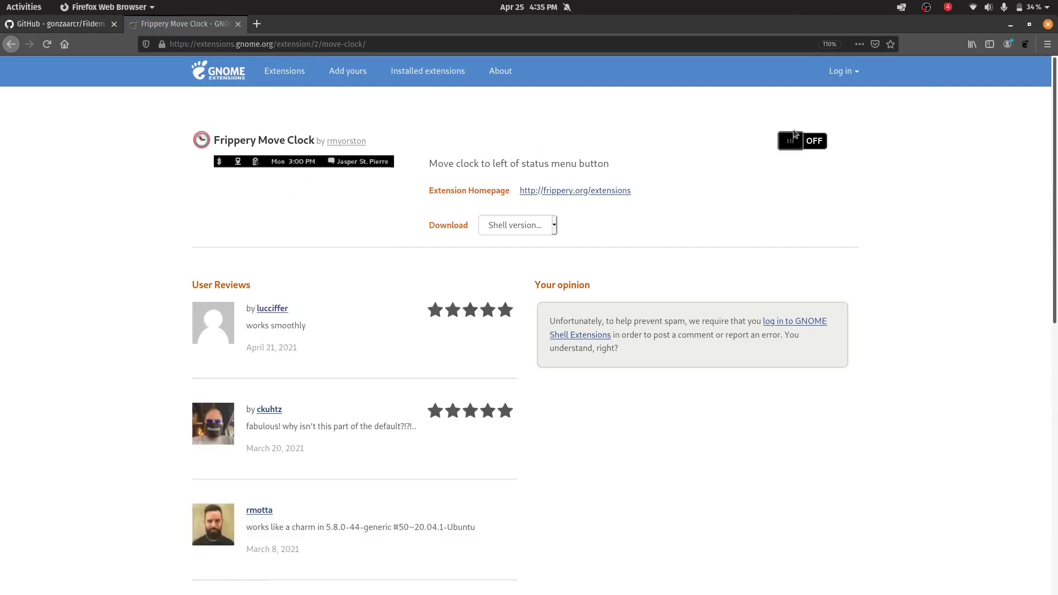
left_click(793, 138)
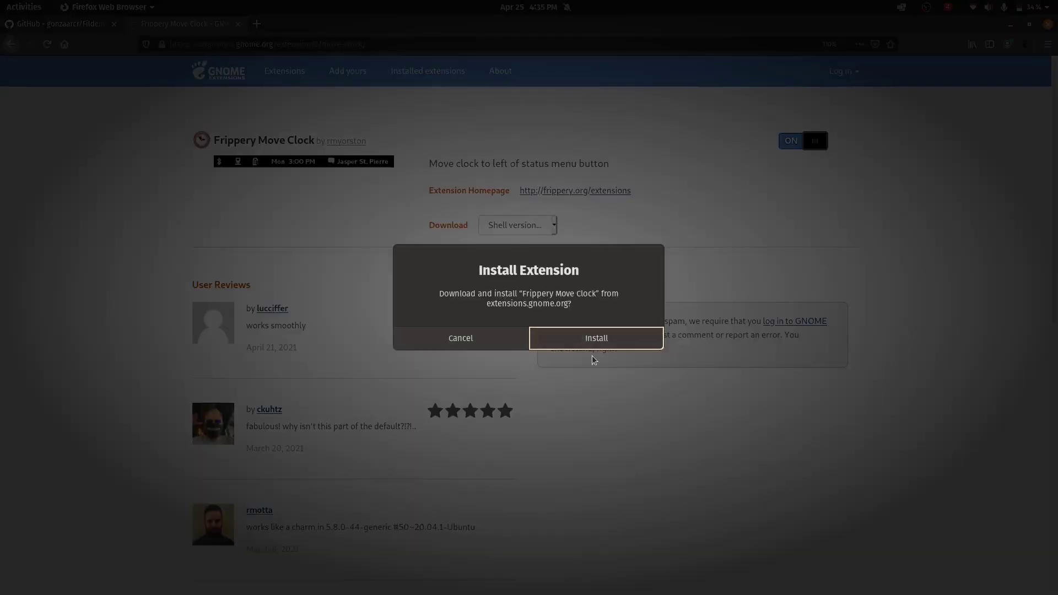
left_click(596, 338)
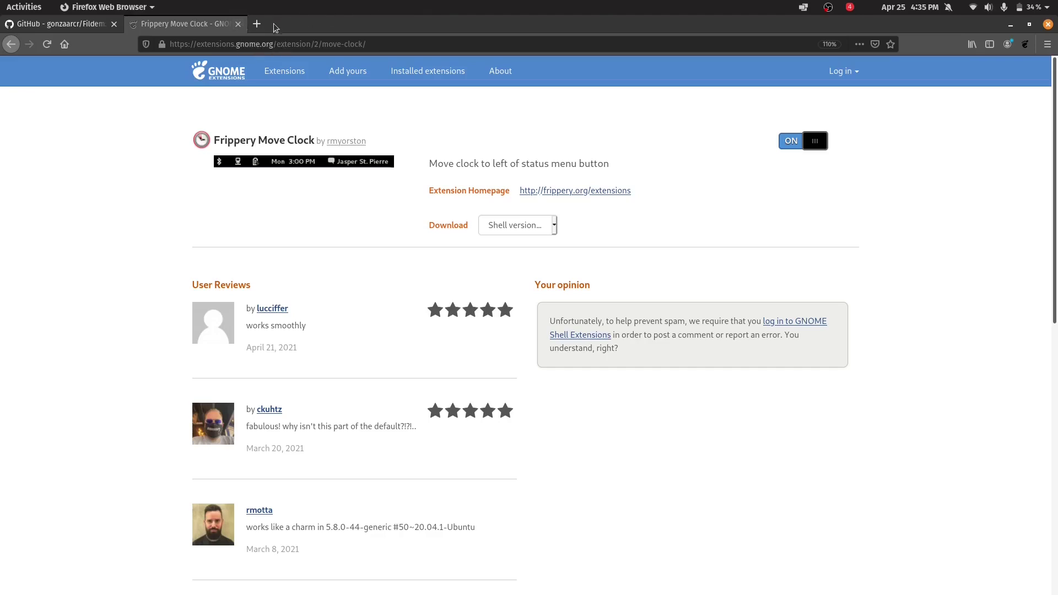
Close the Move Clock tab and scroll through the Fildem README's Installation and Configuration sections.
left_click(237, 25)
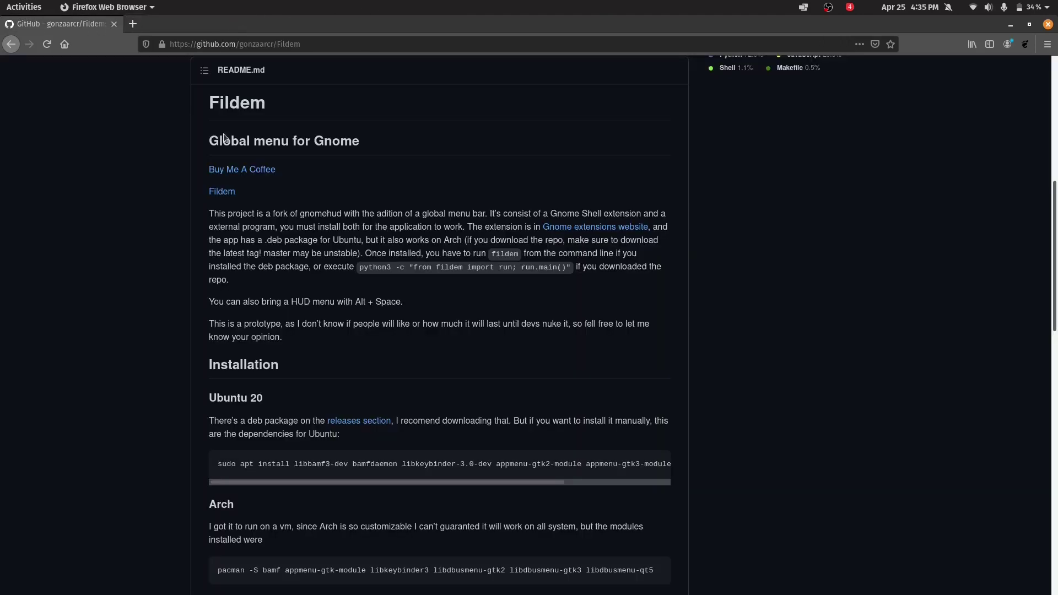
scroll(247, 167, "down", 1)
scroll(247, 167, "up", 1)
scroll(246, 167, "down", 3)
scroll(247, 167, "down", 1)
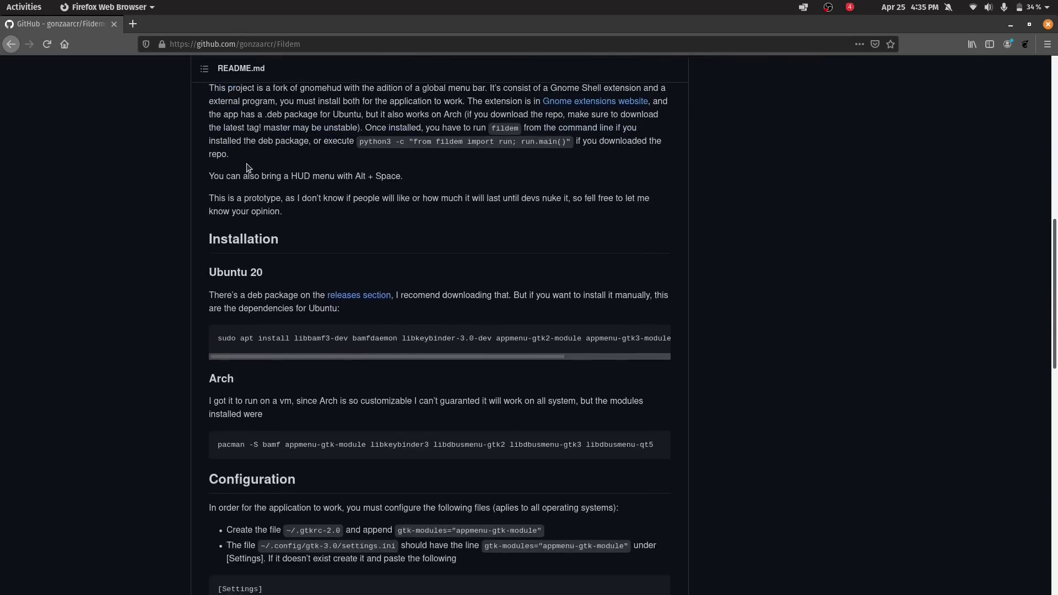
scroll(247, 167, "down", 4)
scroll(247, 167, "up", 5)
scroll(246, 163, "up", 2)
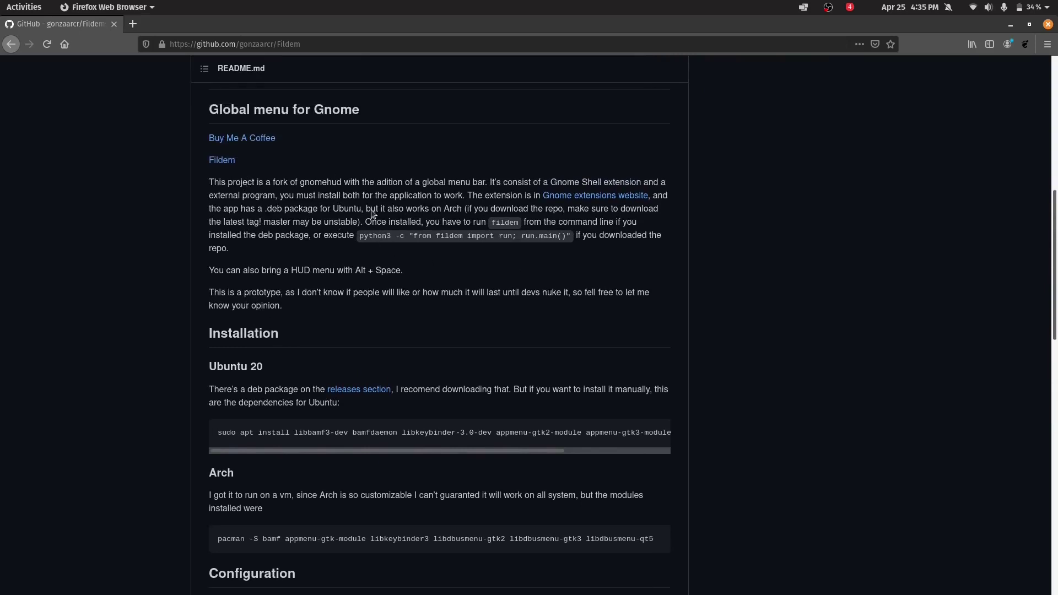
Follow the README's GNOME extensions link, switch Fildem global menu ON and confirm Install.
left_click(553, 200)
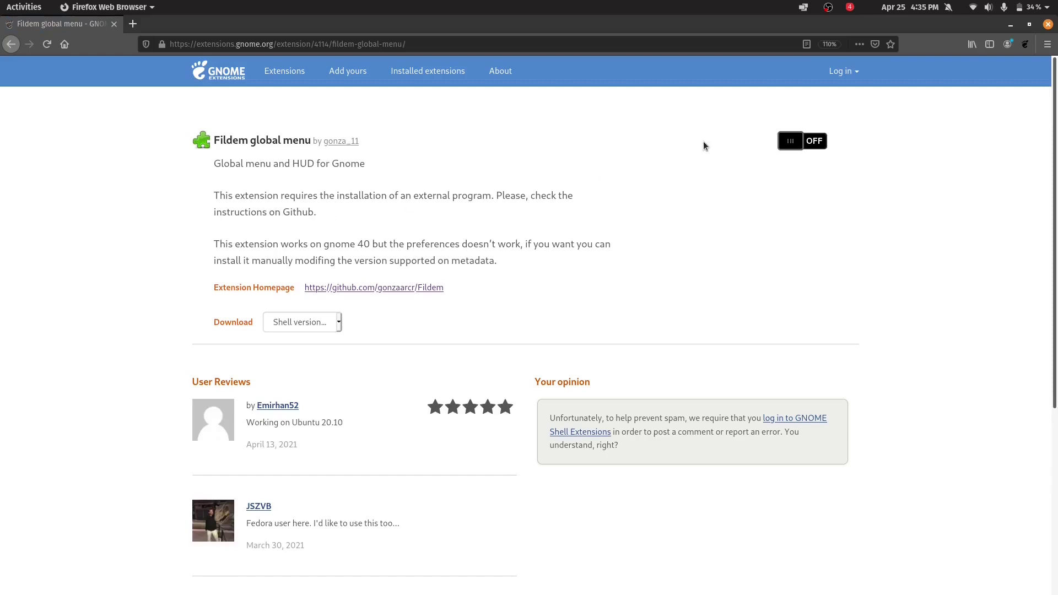
left_click(796, 144)
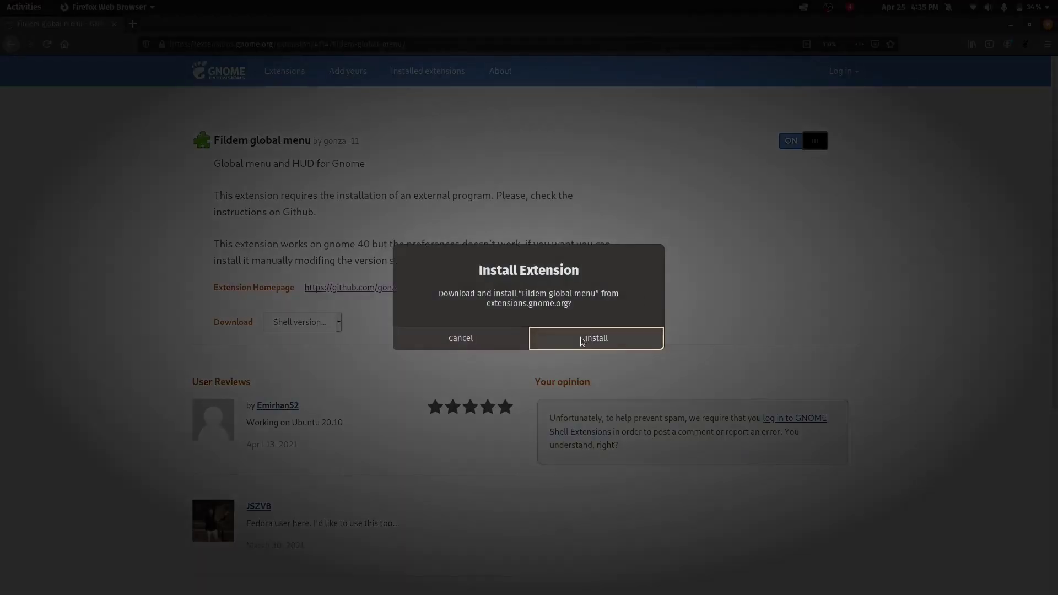
left_click(582, 341)
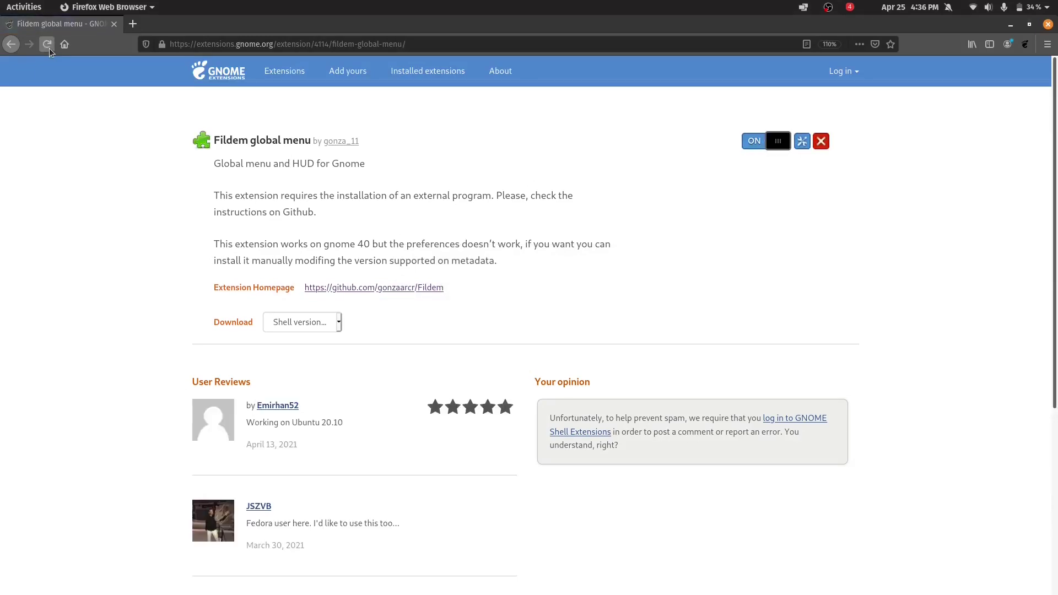
Load github.com/gonzaarcr/Fildem in a new tab and open its releases list for fildem_0.6.4_all.deb.
key("ctrl+t")
type("github.com/")
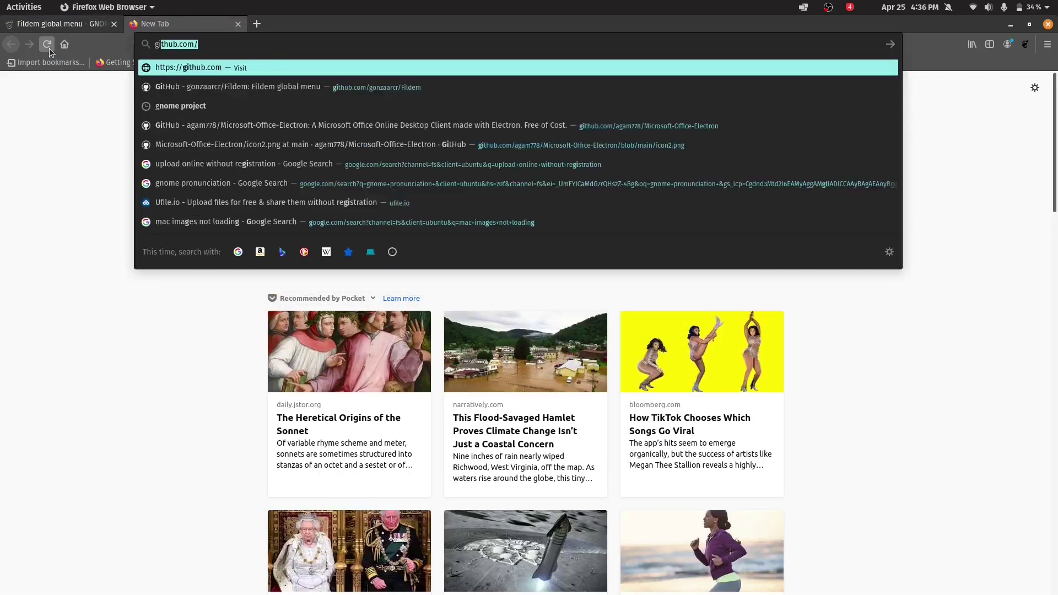
key("Down")
key("Down")
key("Down")
key("Down")
key("Down")
key("Down")
key("Down")
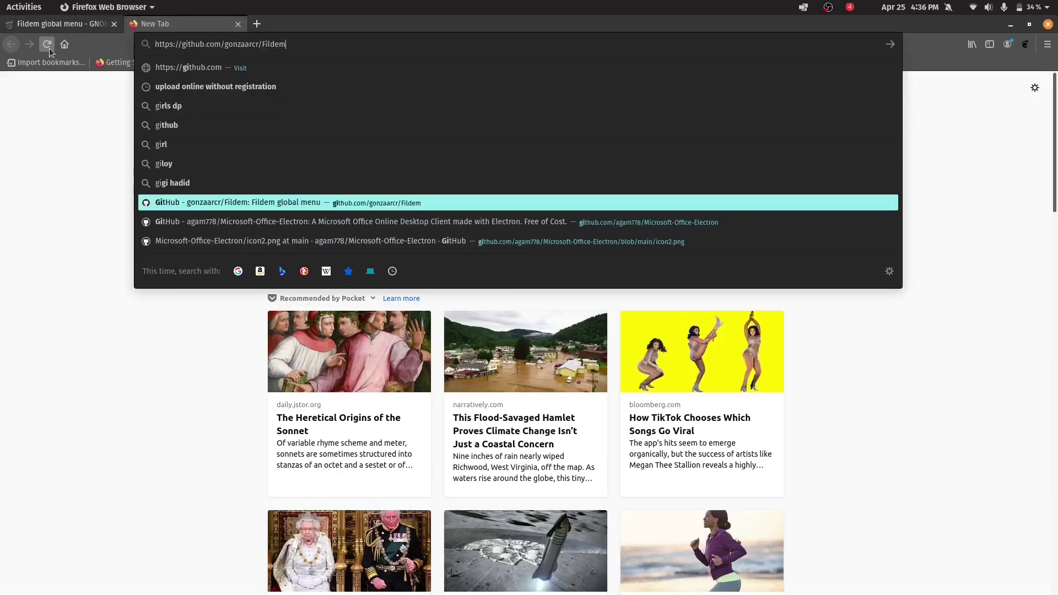
key("Return")
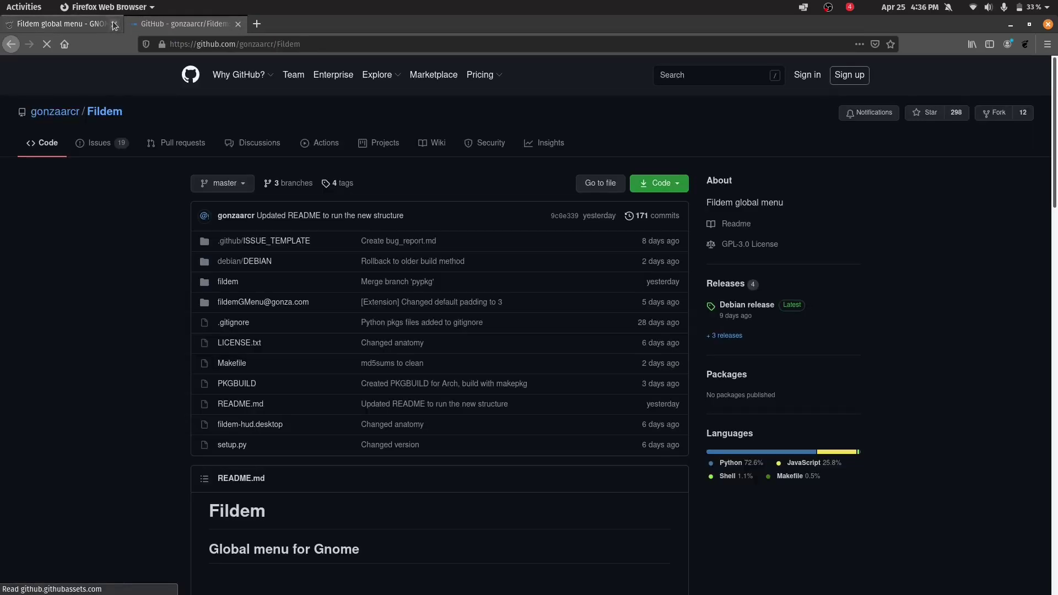
left_click(114, 24)
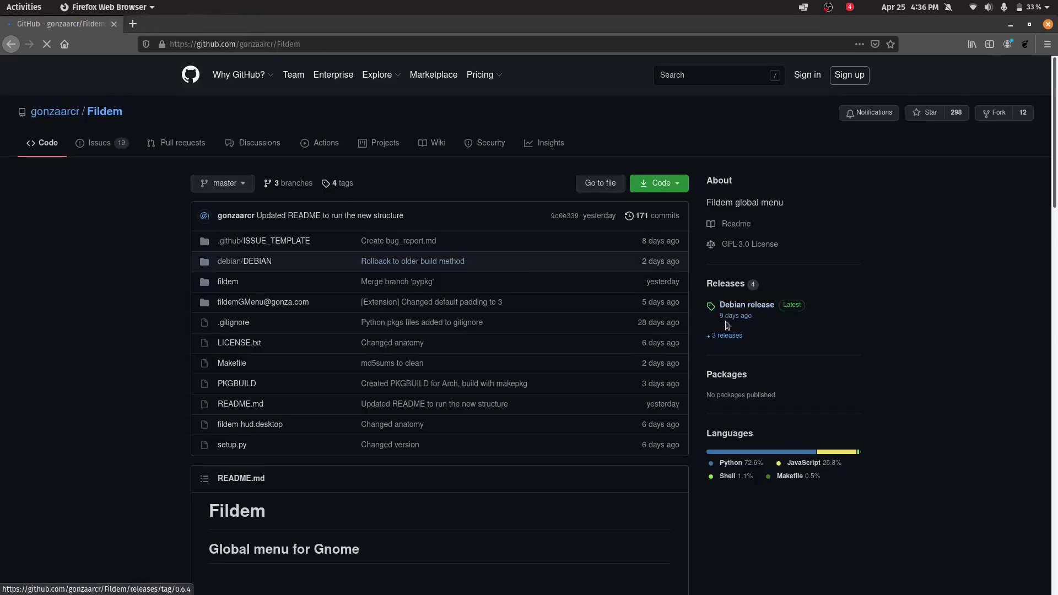
left_click(776, 306)
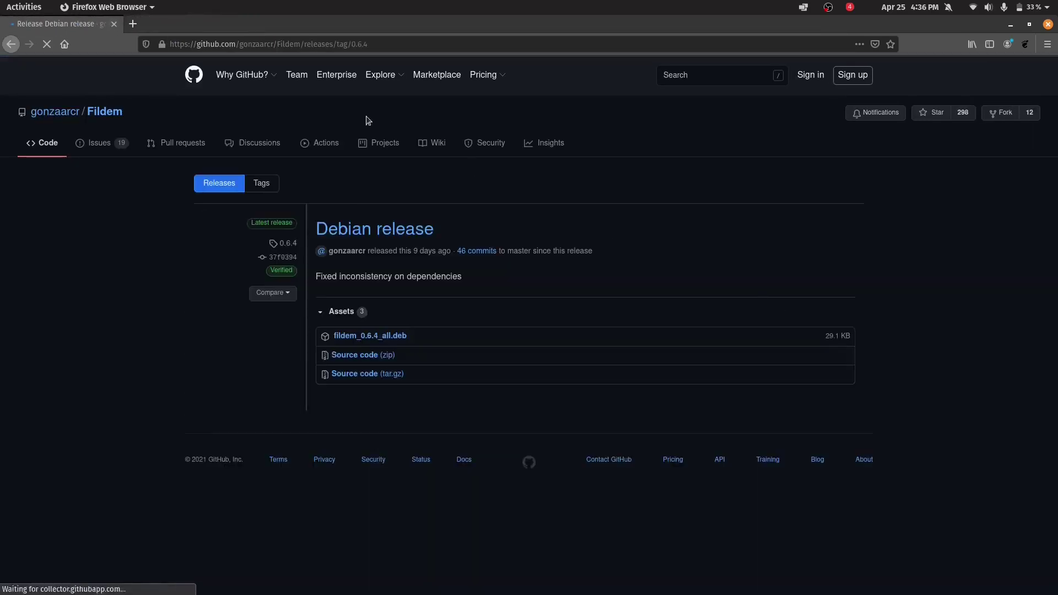
left_click(11, 44)
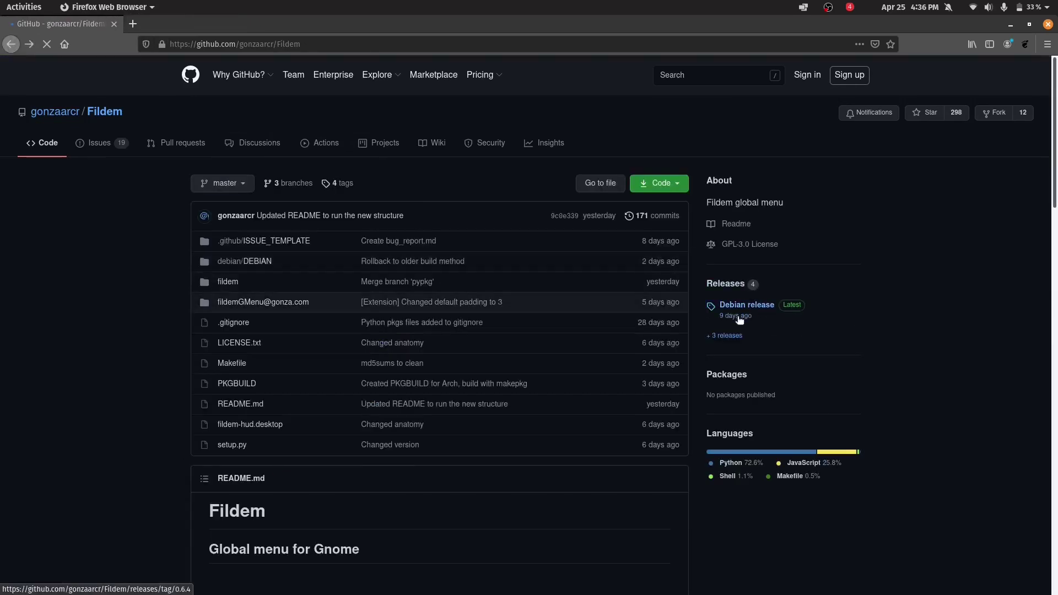
left_click(725, 283)
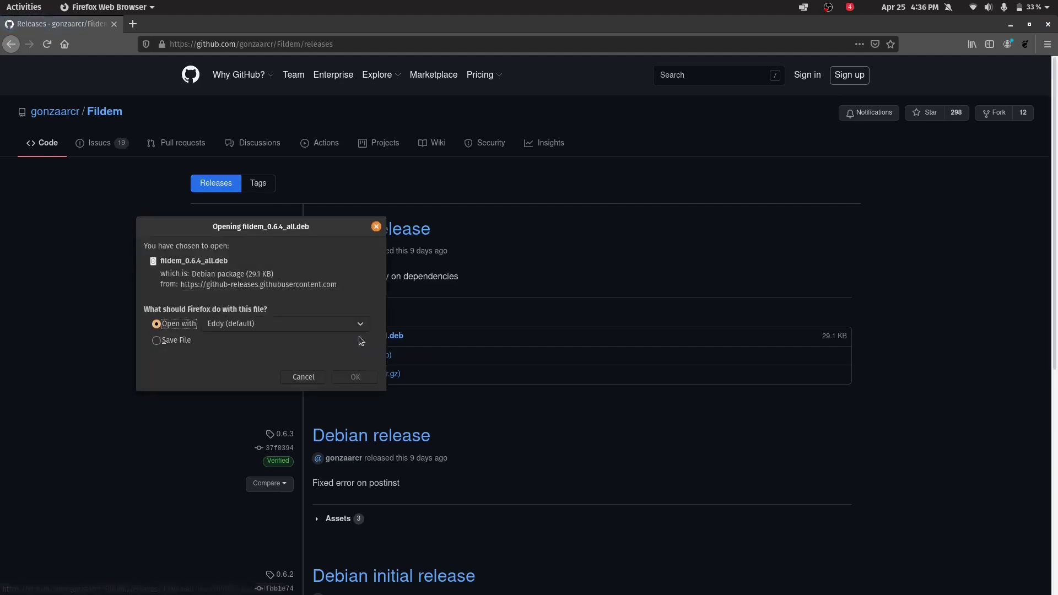
Save fildem_0.6.4_all.deb and show it in the Downloads folder from Firefox's downloads list.
left_click(167, 340)
left_click(361, 378)
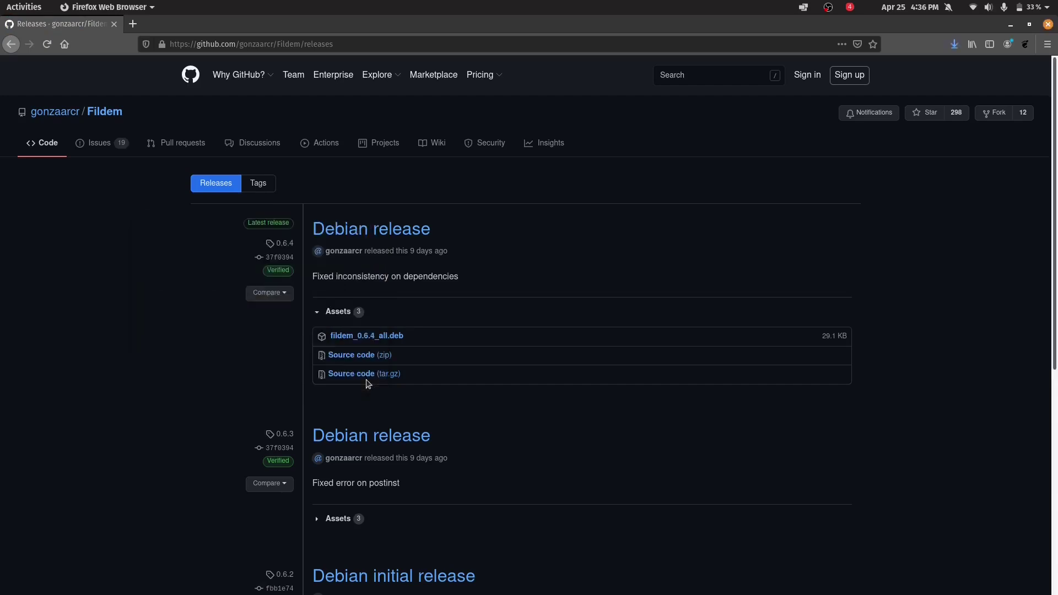
left_click(958, 42)
left_click(783, 116)
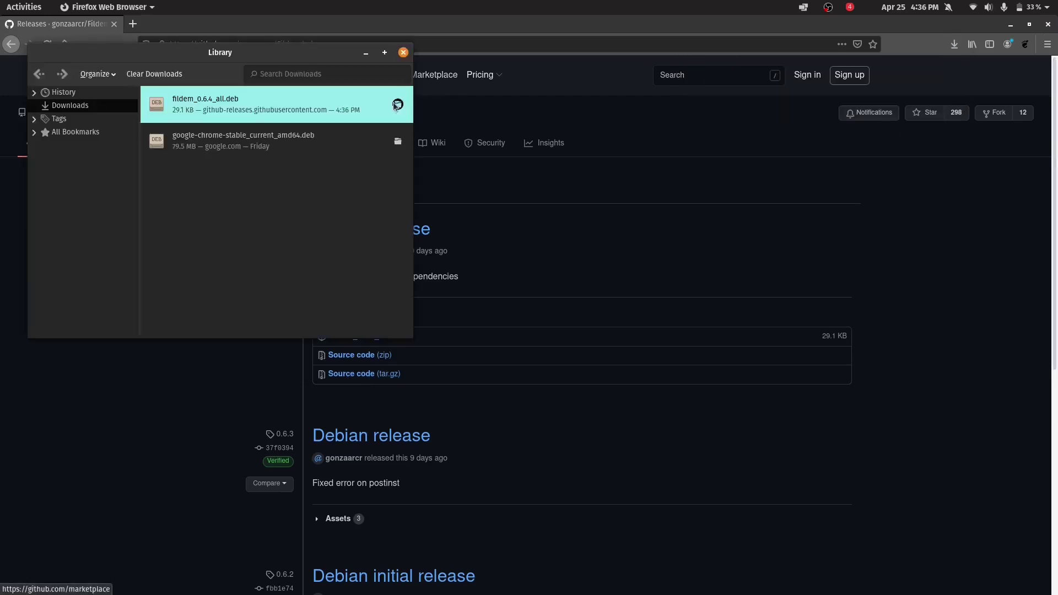
left_click(397, 105)
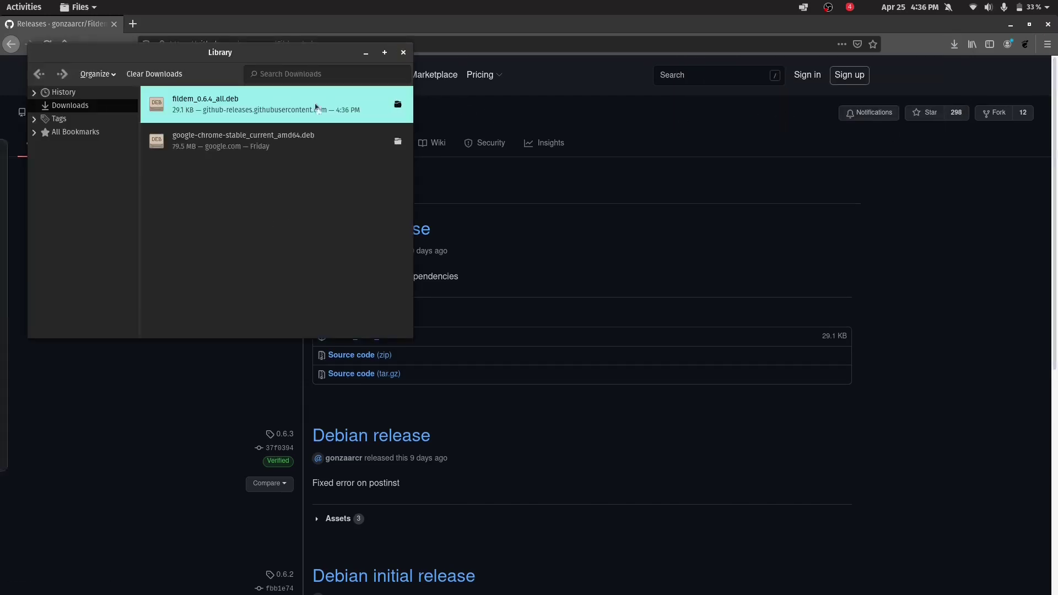
left_click(248, 221)
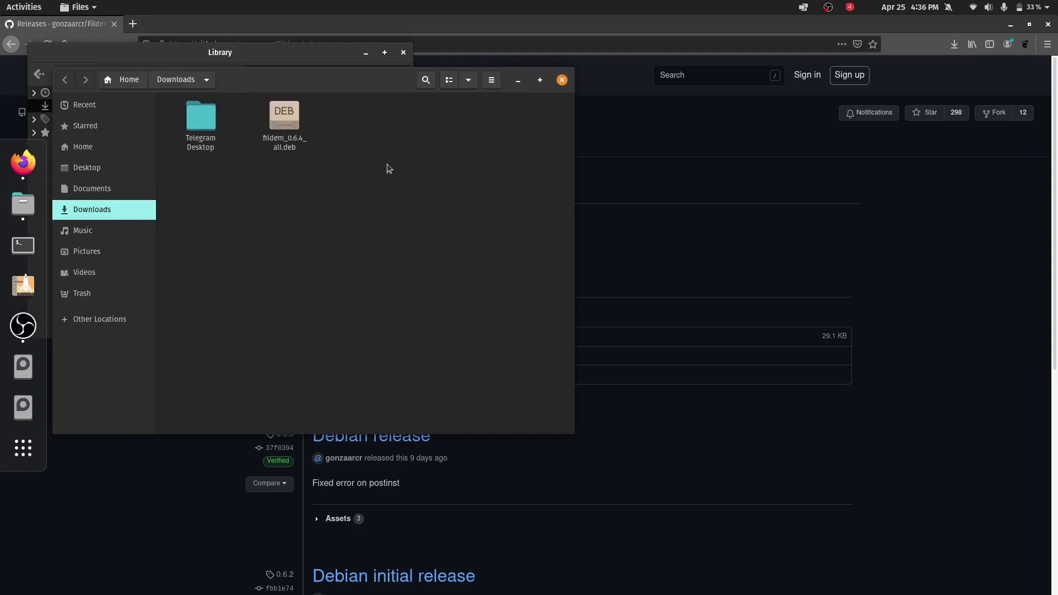
left_click(404, 53)
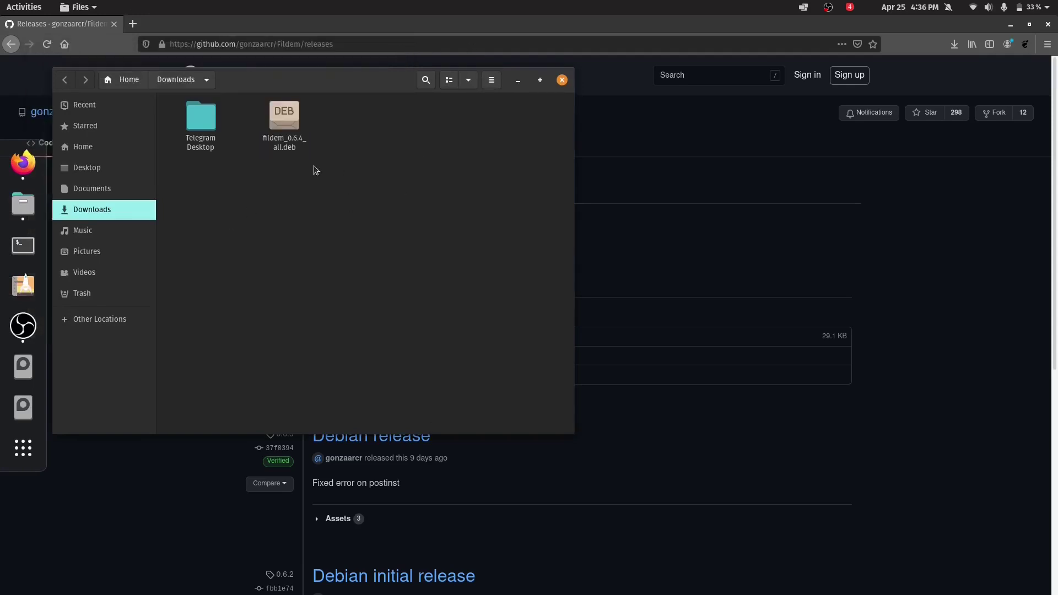
right_click(369, 231)
key("Escape")
Install the fildem .deb package through Eddy, authenticating with the account password, then close Eddy.
double_click(282, 144)
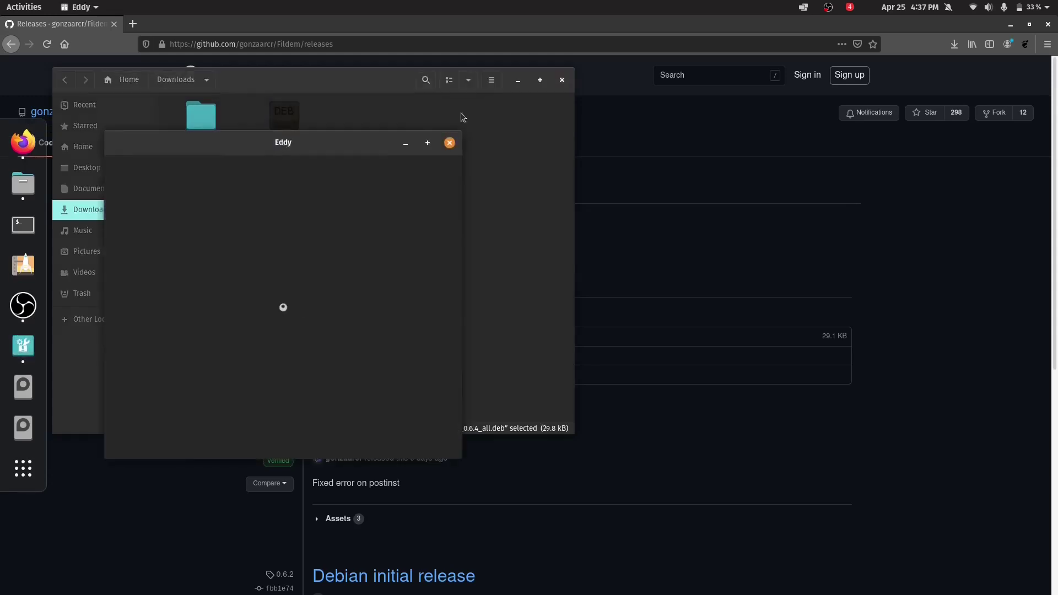
left_click(518, 80)
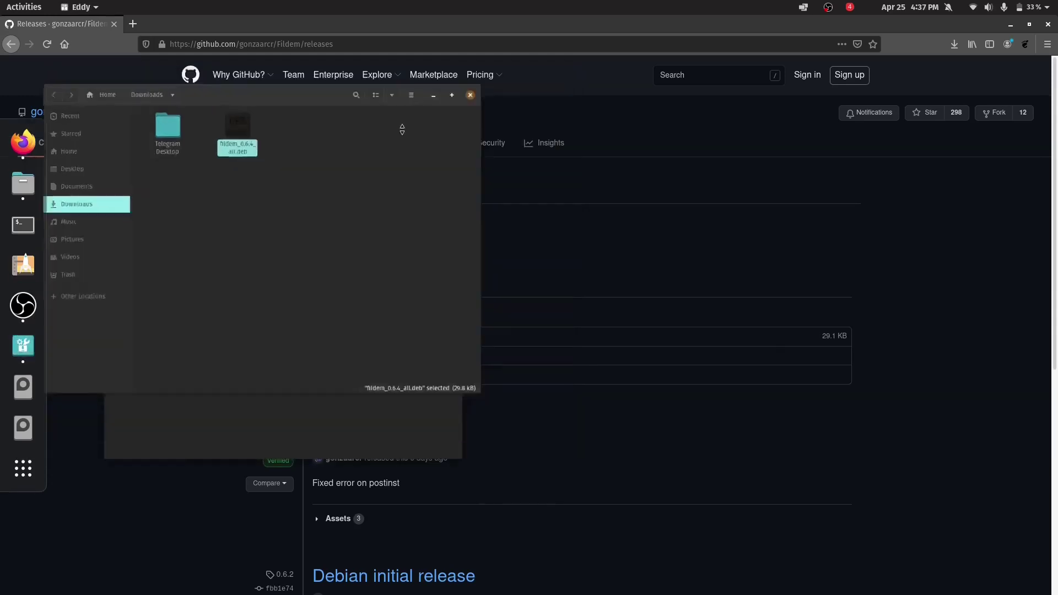
left_click_drag(310, 148, 566, 118)
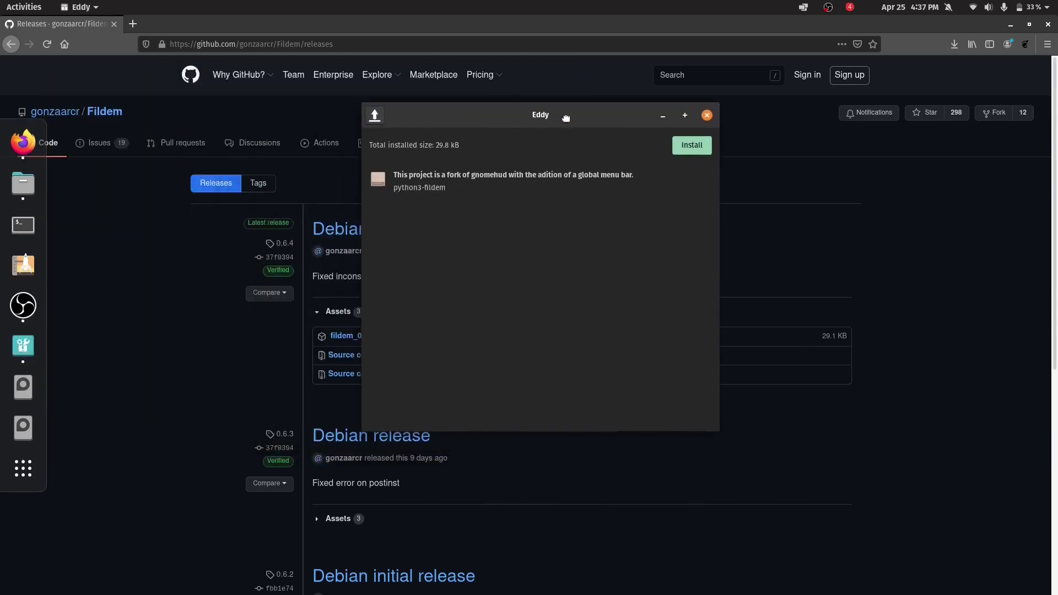
left_click(705, 147)
type("●●●●●●●●●●")
key("Return")
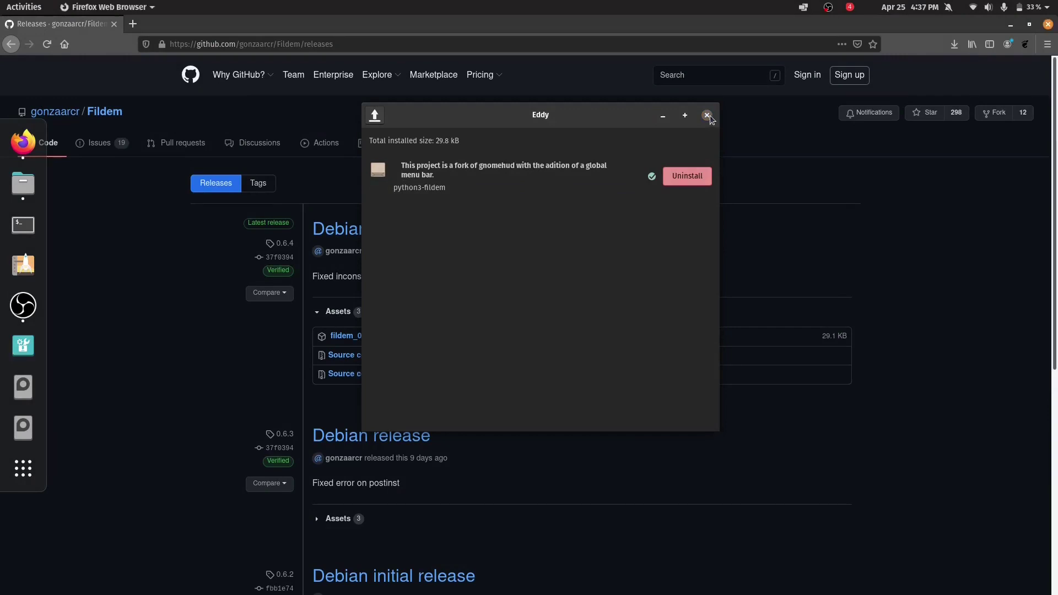
left_click(707, 116)
Open the Fildem repository and scroll its README down to the Customization and startup notes.
left_click(116, 117)
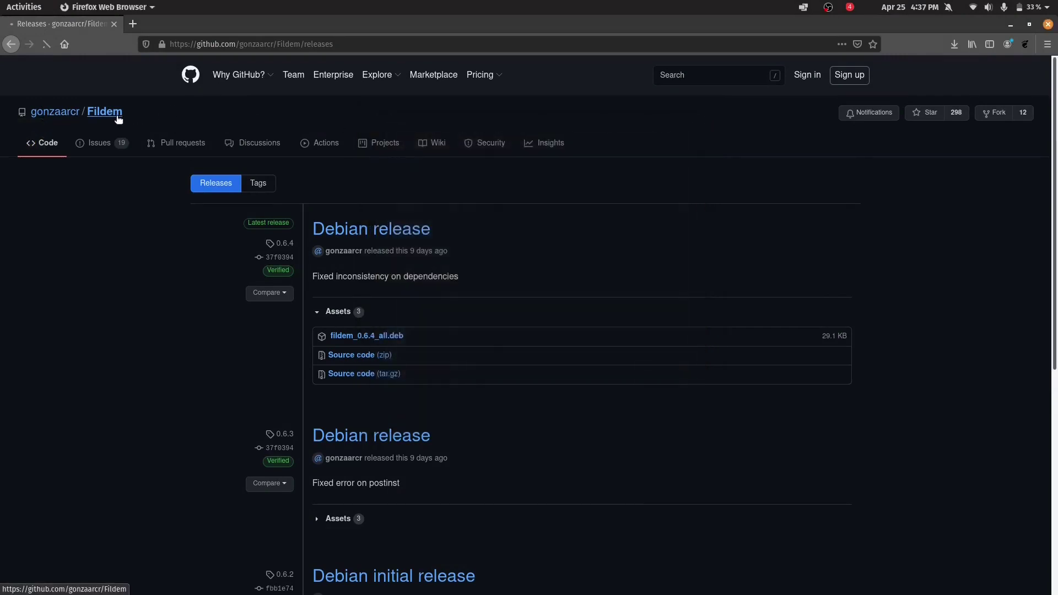
scroll(328, 307, "down", 15)
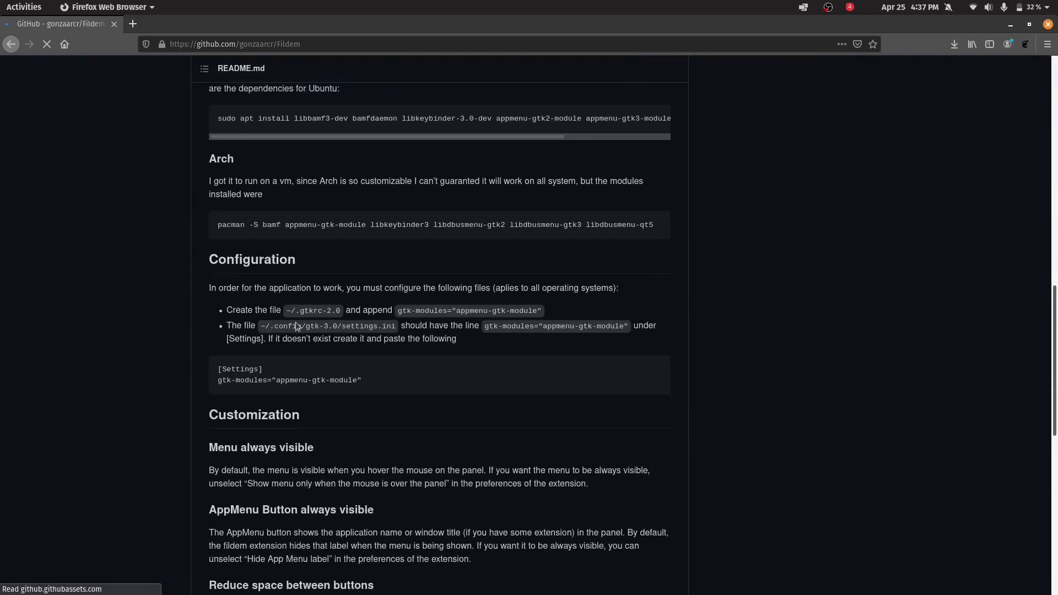
scroll(461, 331, "down", 3)
scroll(462, 331, "down", 8)
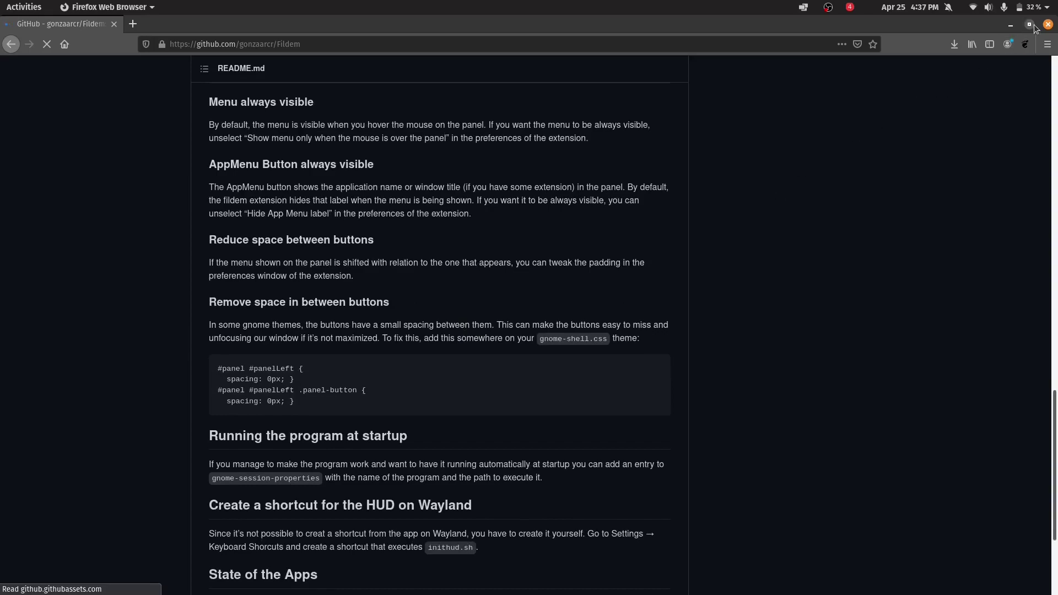
Close Firefox, run fildem in a new terminal, minimize it, and show the application grid.
left_click(1047, 24)
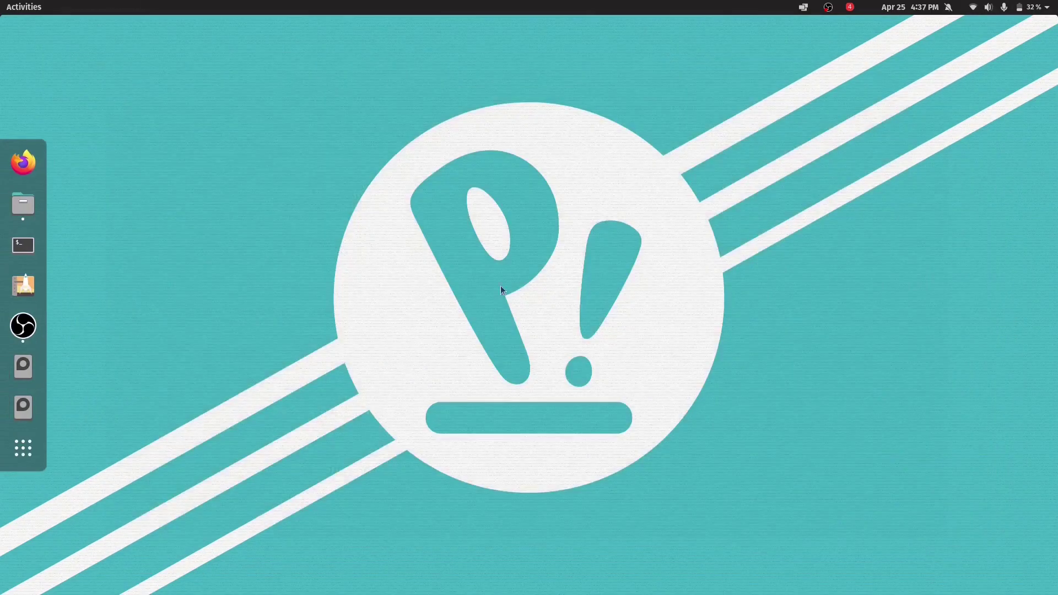
left_click(17, 251)
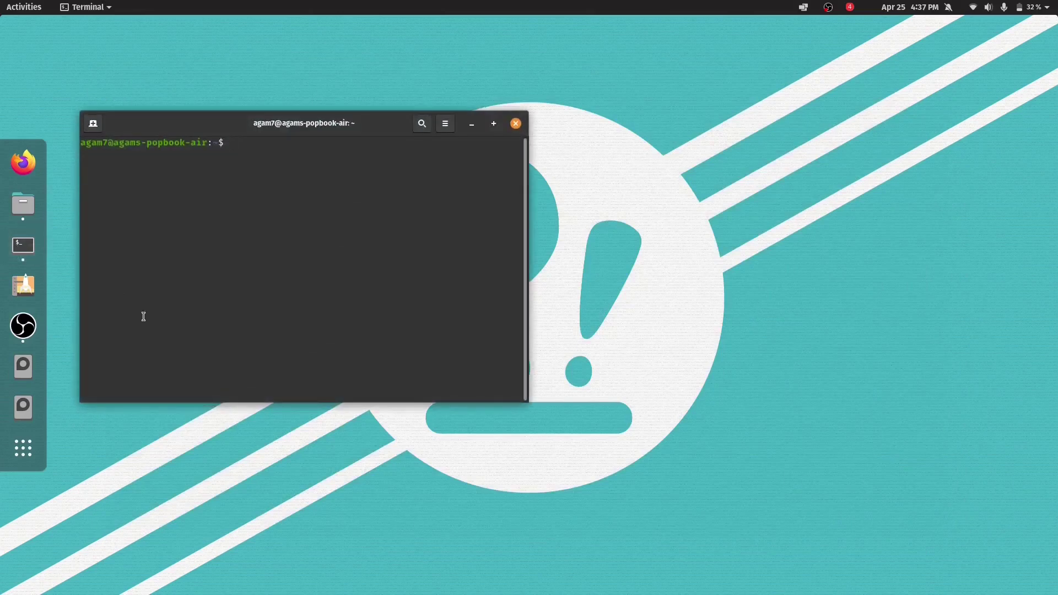
type("fildem")
key("Return")
left_click(472, 126)
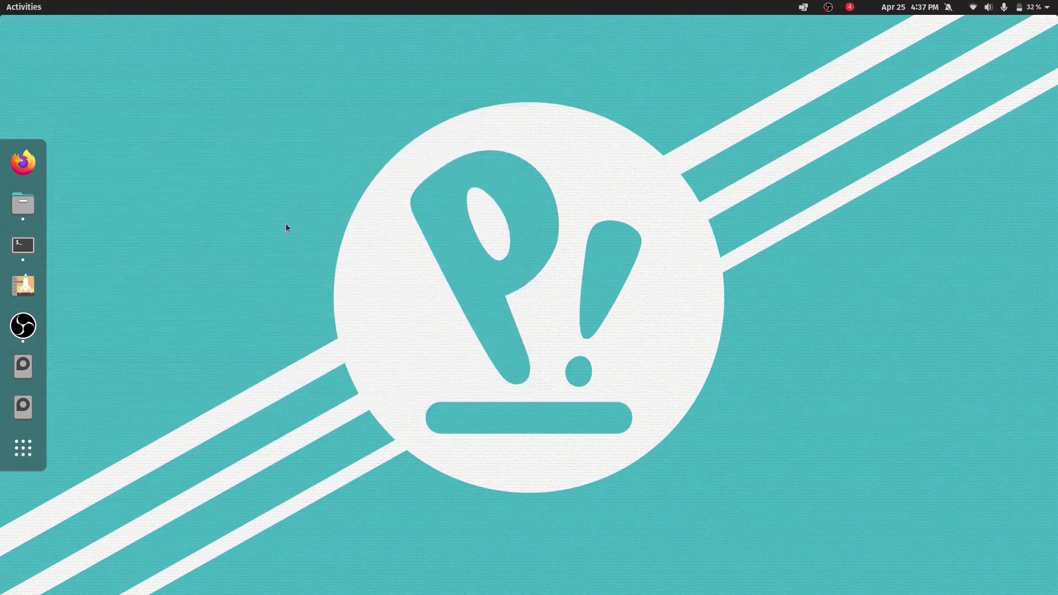
left_click(23, 463)
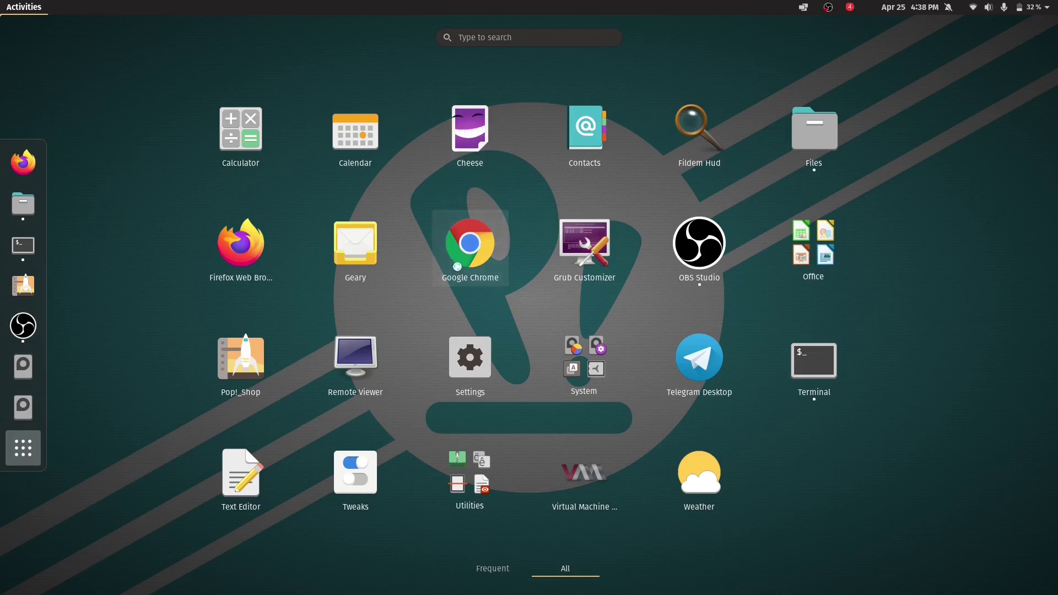
Launch Google Chrome unmaximized and check its File, History and Help menus in the top bar.
left_click(456, 265)
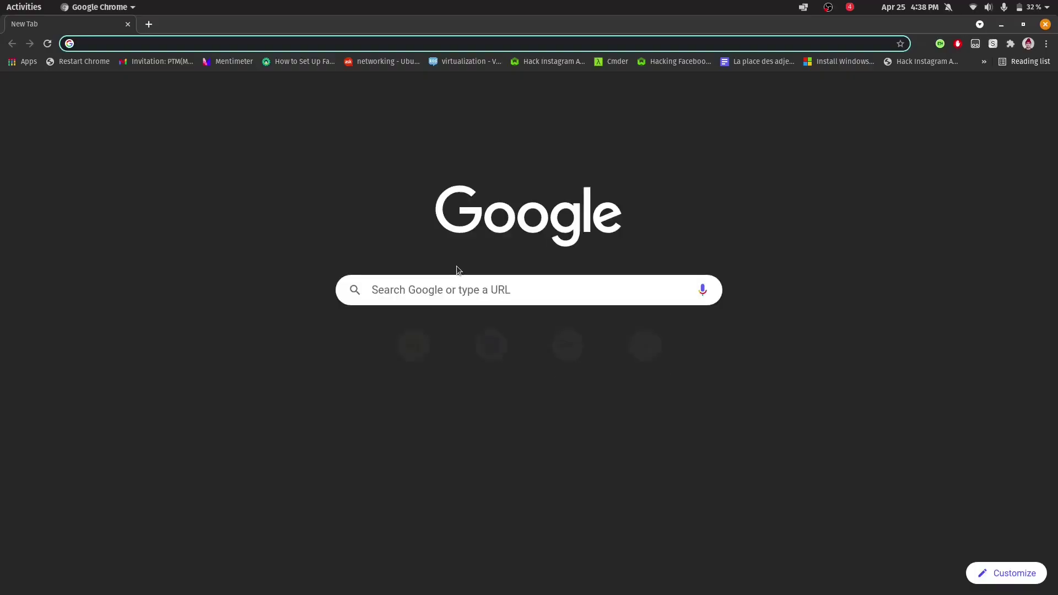
left_click_drag(212, 22, 248, 36)
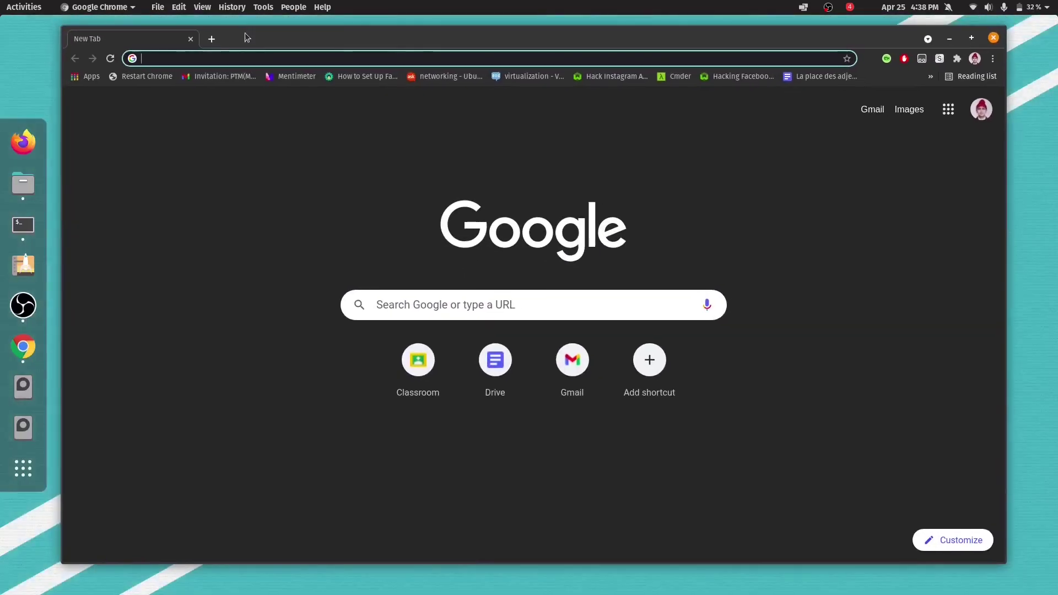
left_click(155, 7)
mouse_move(229, 8)
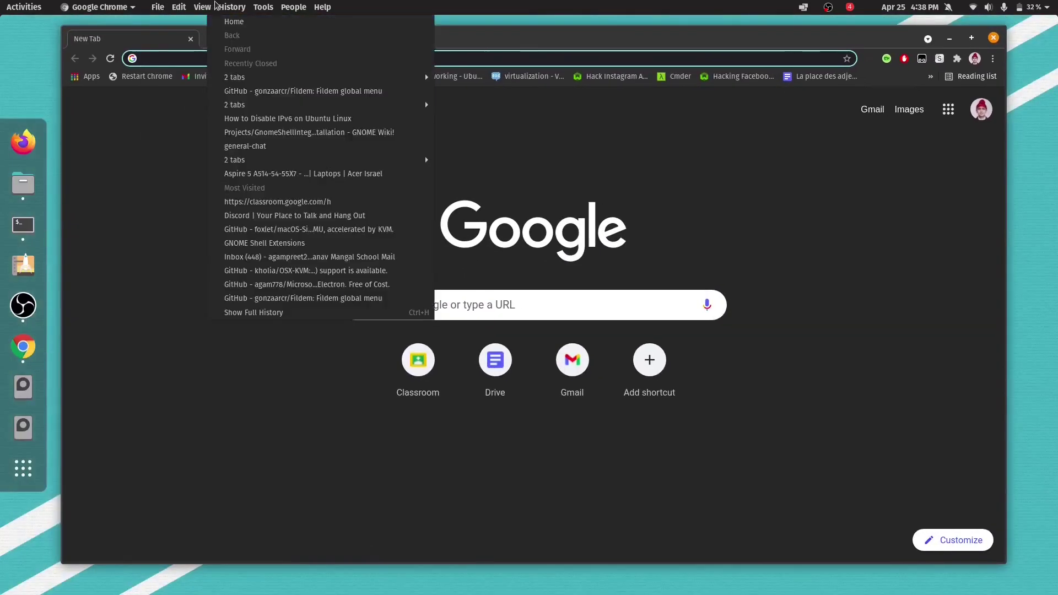
mouse_move(278, 4)
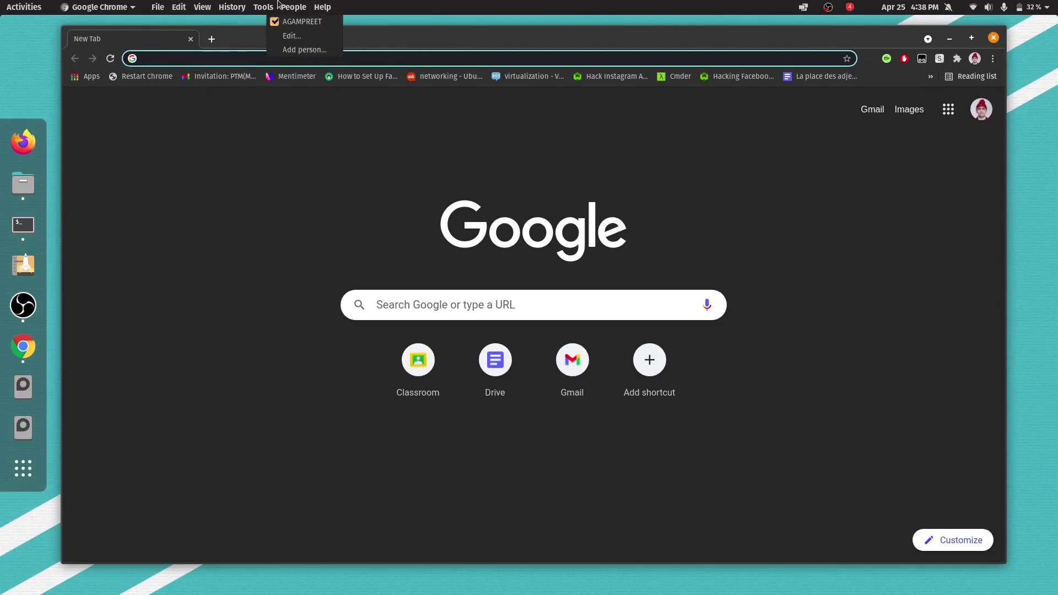
mouse_move(154, 4)
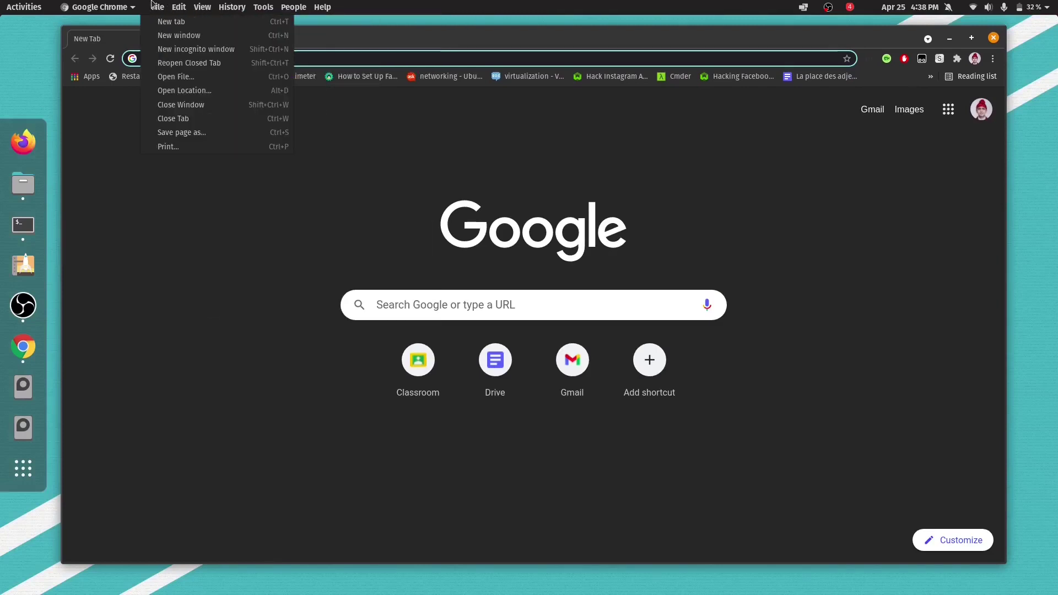
left_click(209, 212)
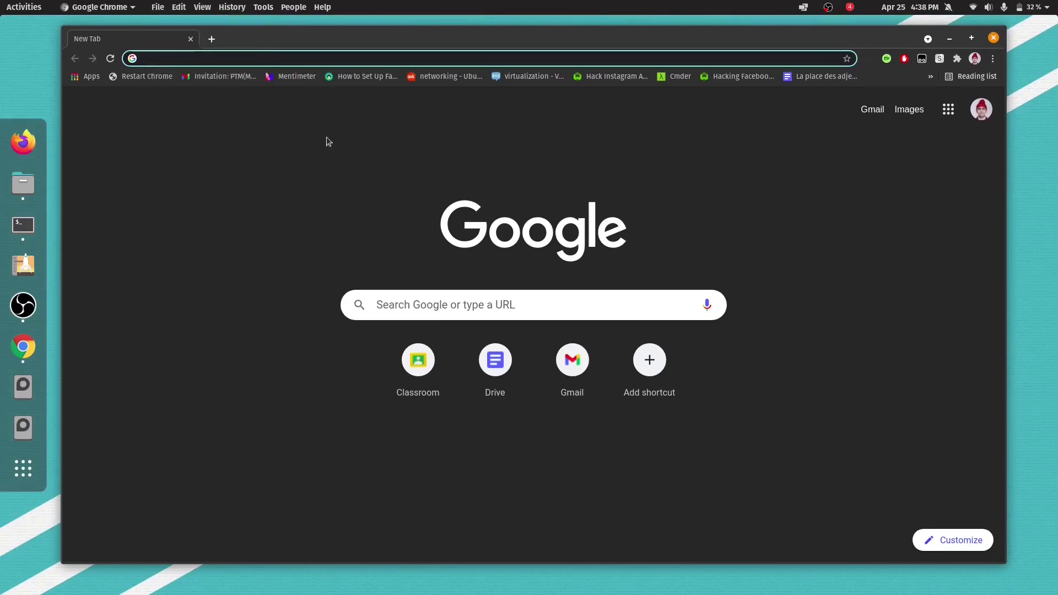
left_click(266, 249)
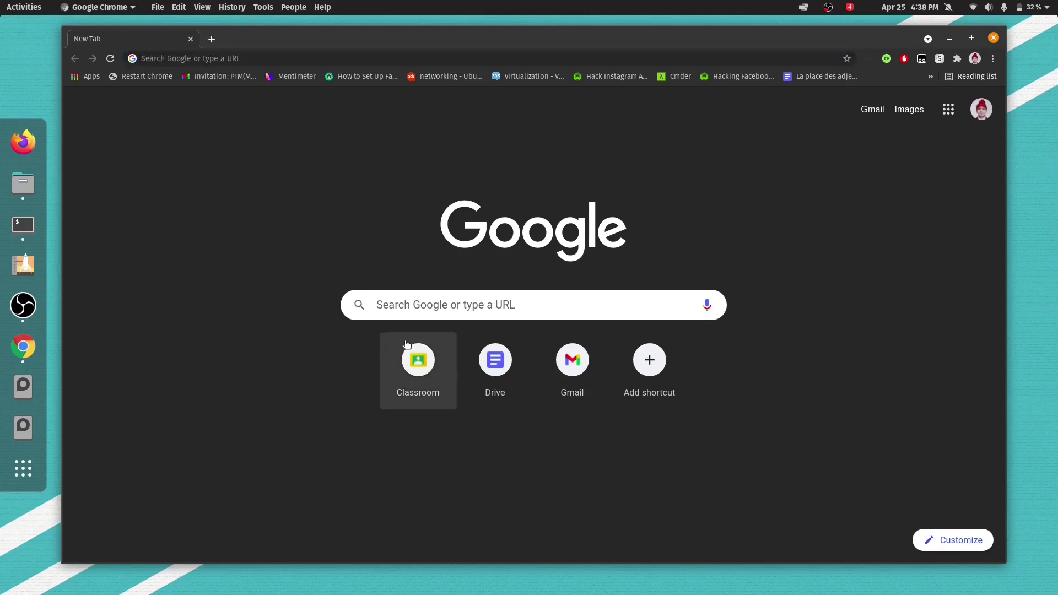
left_click(329, 6)
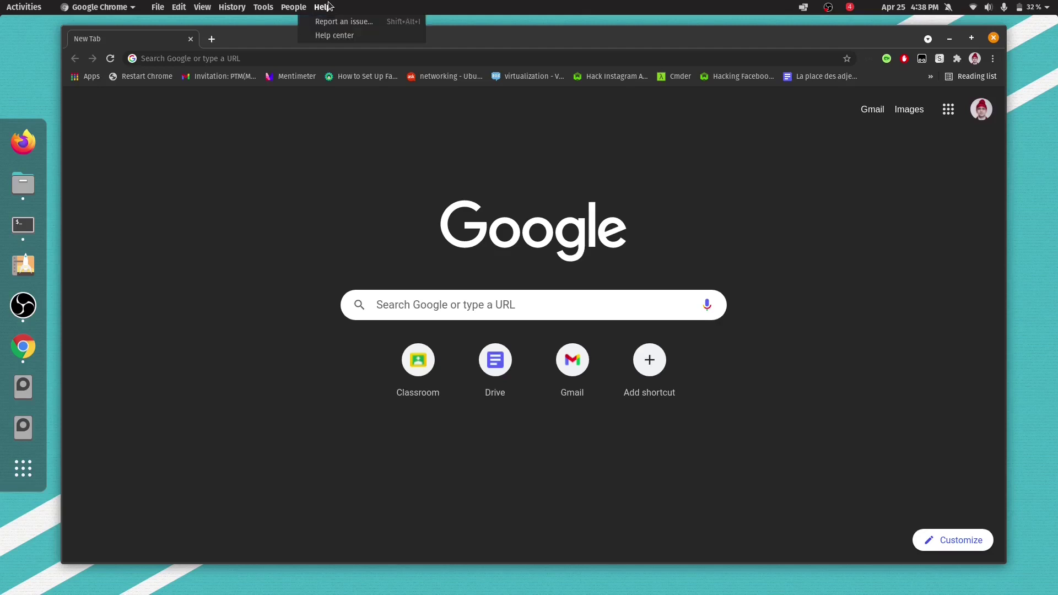
left_click(329, 7)
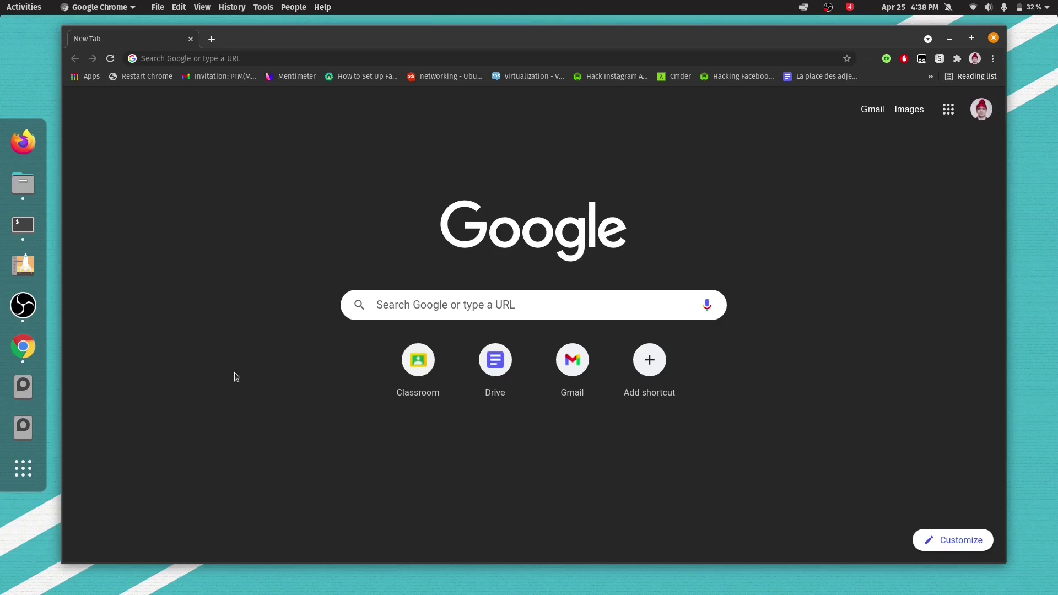
Search 'twe' in the applications overview and launch Tweaks.
left_click(35, 481)
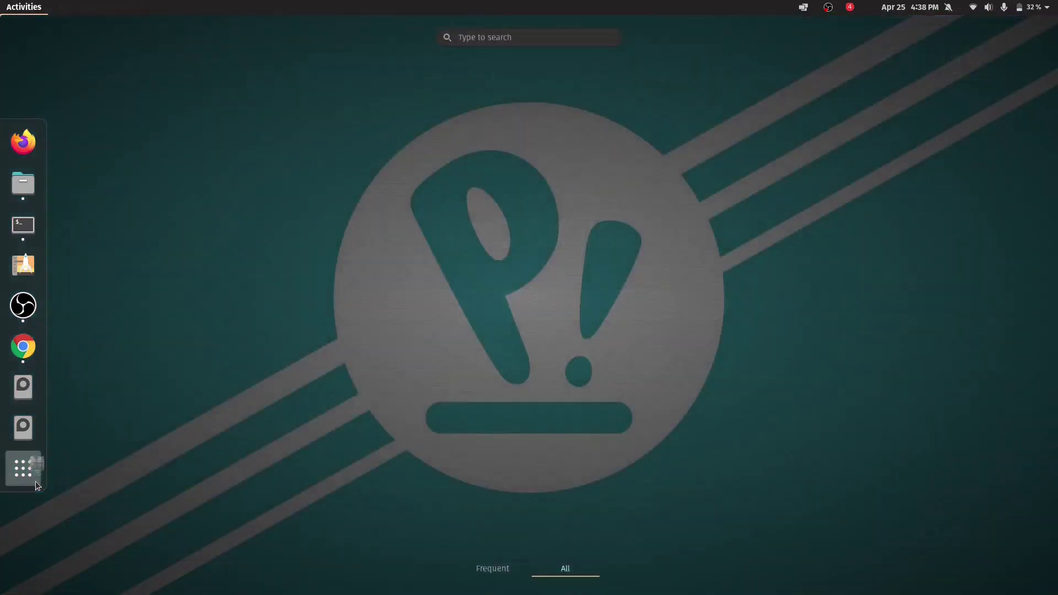
type("twe")
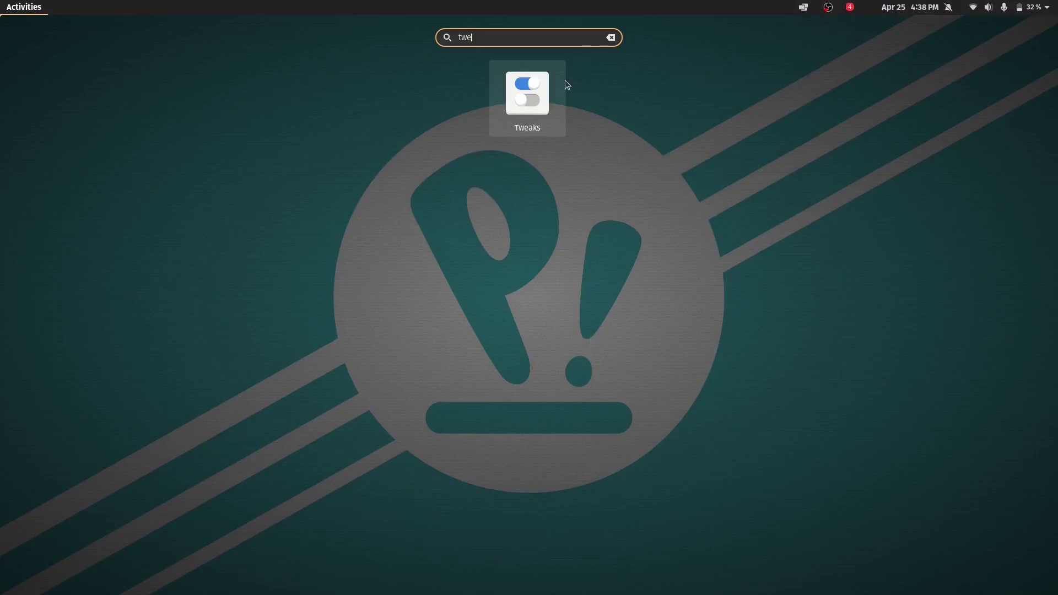
left_click(517, 105)
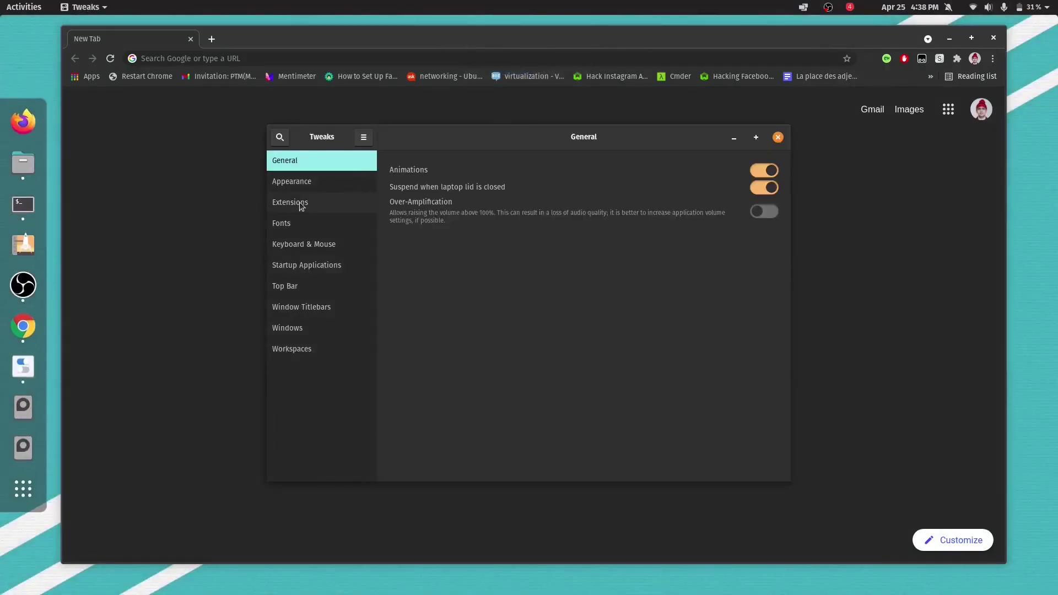
Open the Fildem global menu settings from Tweaks' Extensions list.
left_click(299, 201)
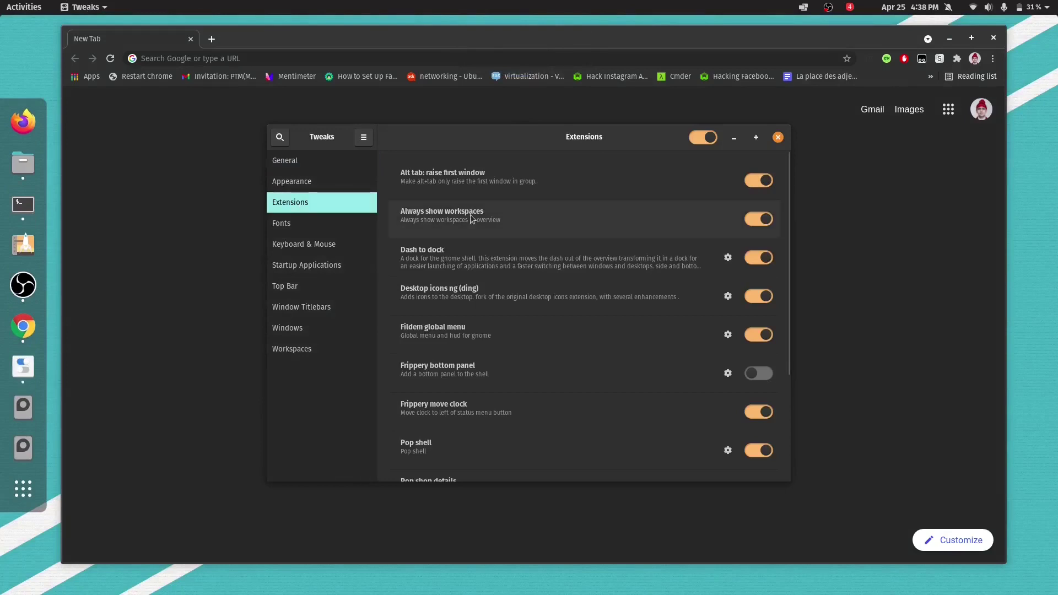
left_click(728, 334)
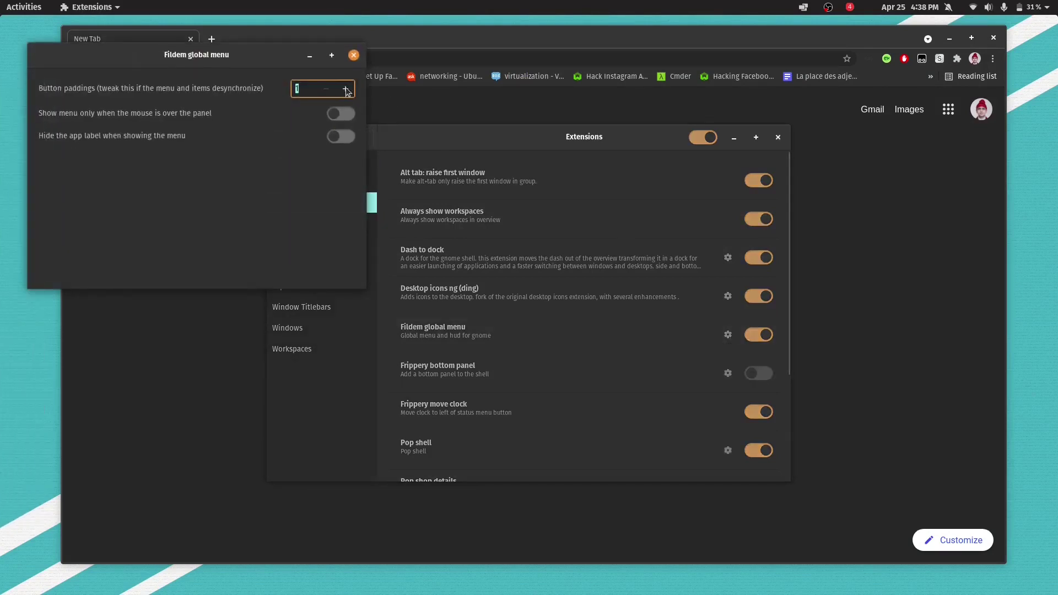
left_click_drag(208, 59, 412, 132)
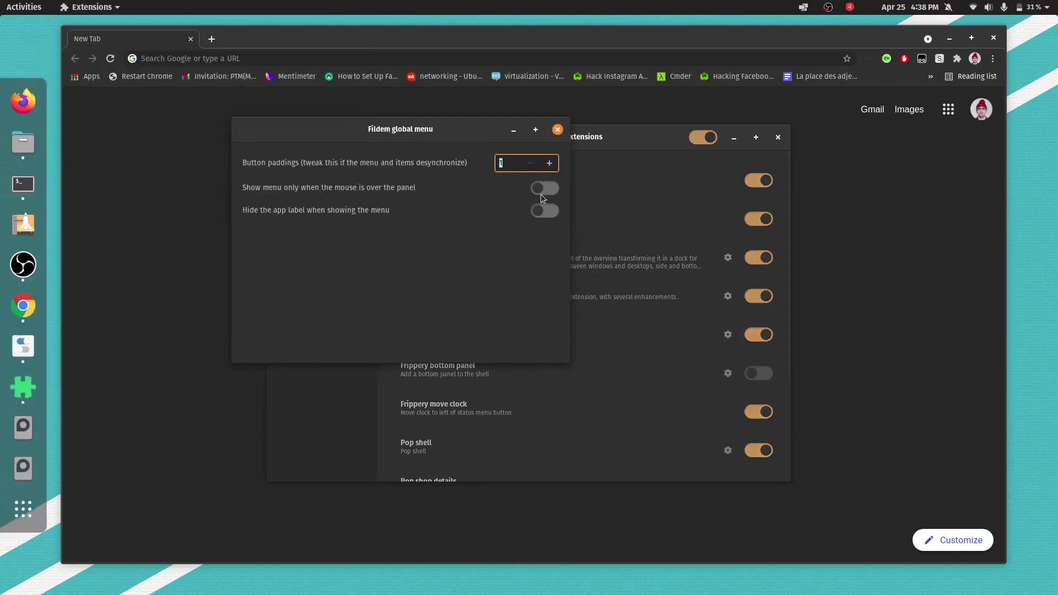
left_click(513, 166)
Switch off the hover-only menu and app-label hiding options in Fildem settings.
left_click(158, 221)
mouse_move(233, 5)
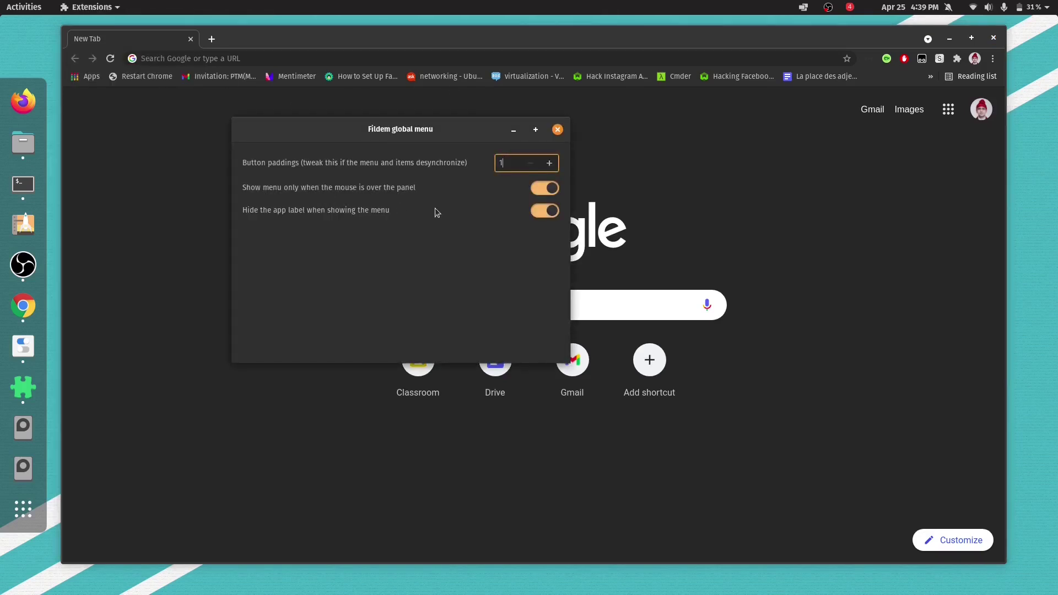
left_click(551, 188)
left_click(551, 210)
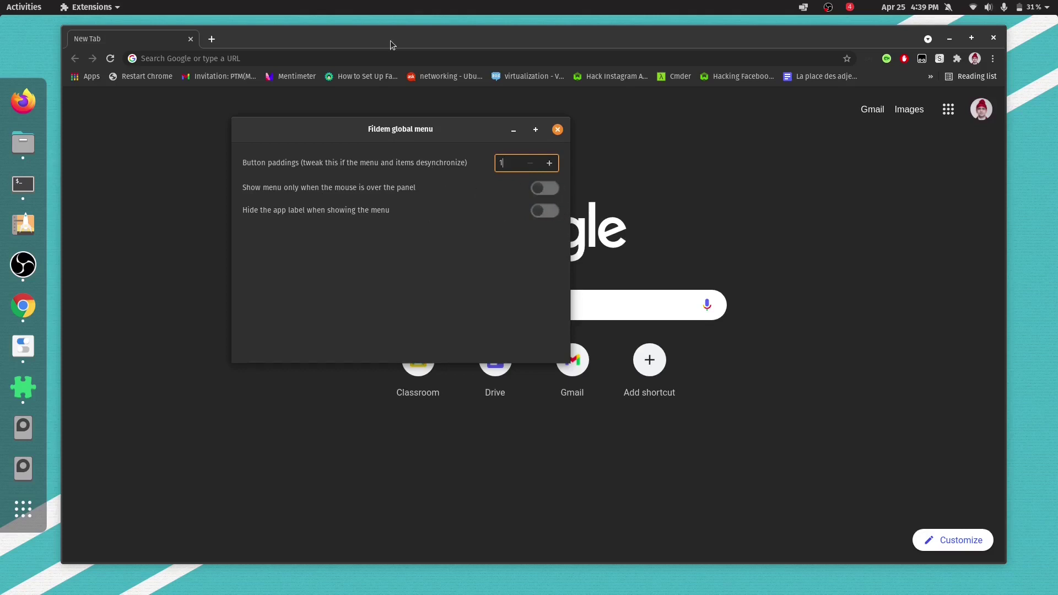
Close the Fildem settings and check Chrome's History menu in the top bar.
key("alt+F4")
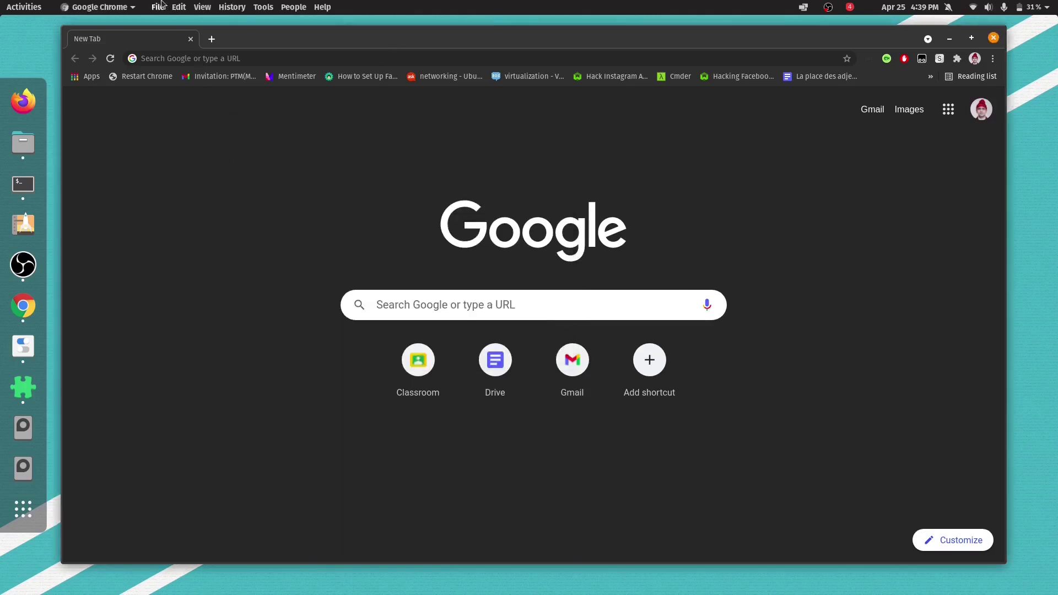
left_click(323, 7)
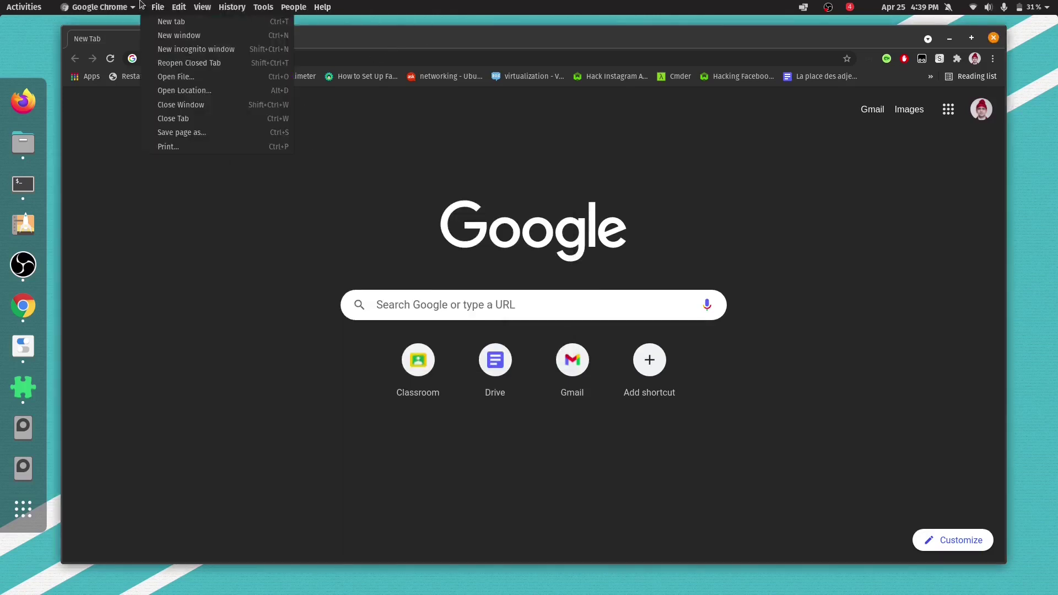
left_click(183, 188)
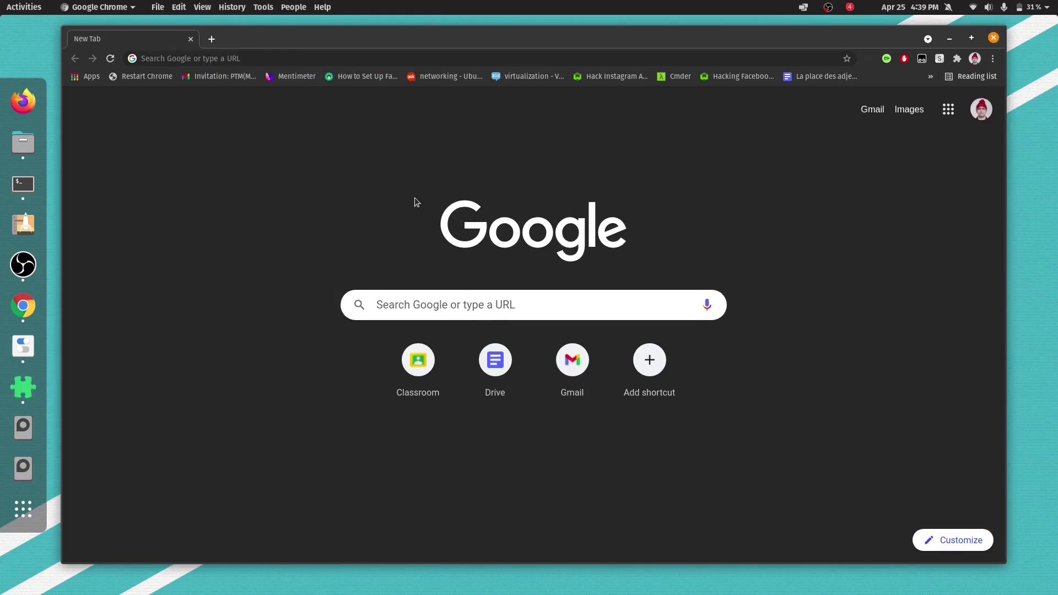
left_click(238, 4)
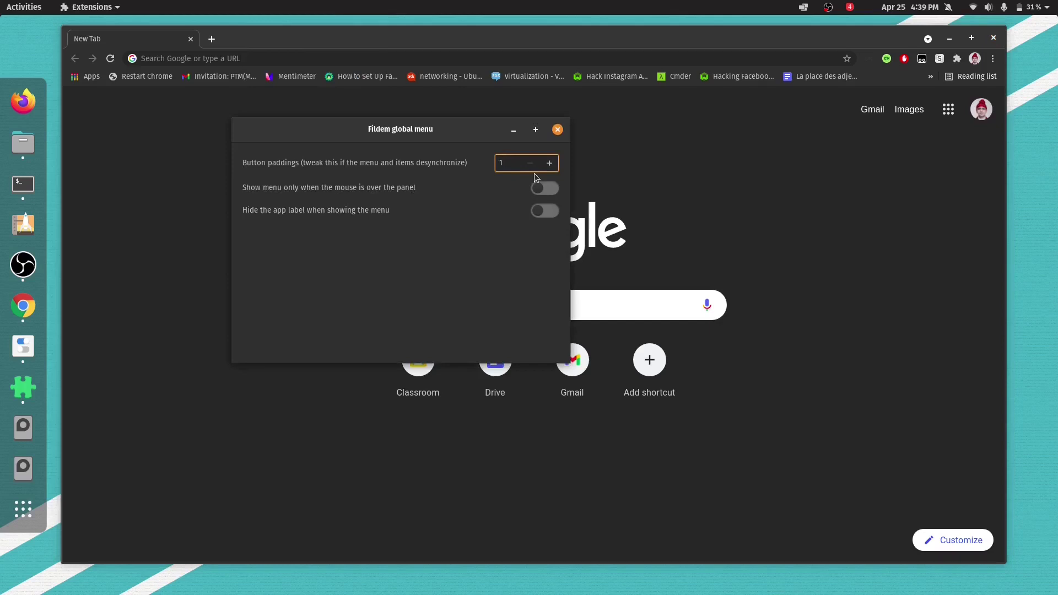
Raise Fildem's Button paddings to 3 and recheck Chrome's top-bar menus.
left_click(549, 163)
left_click(549, 163)
left_click(190, 221)
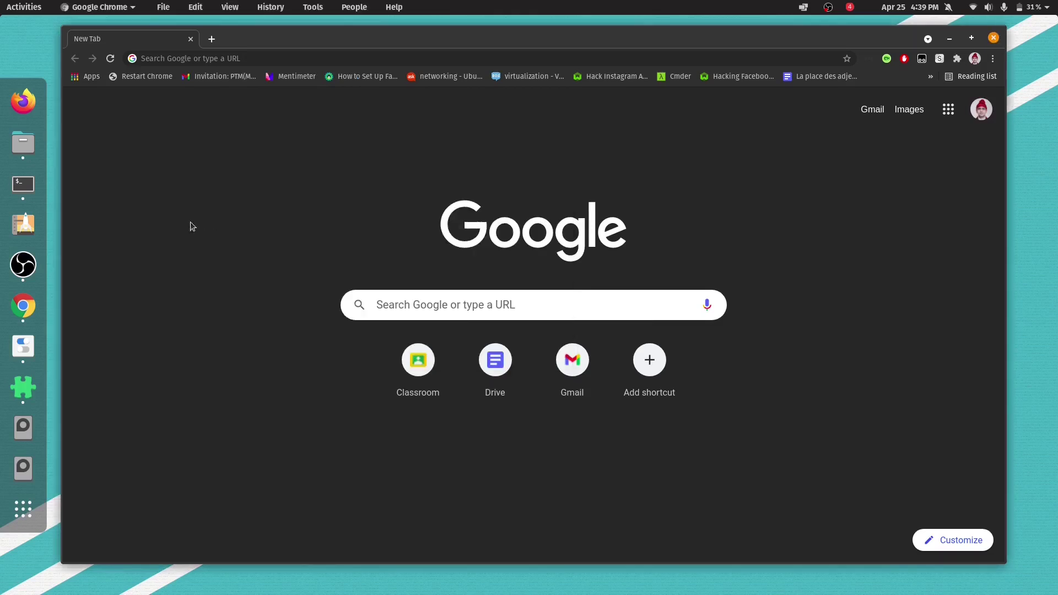
left_click(165, 7)
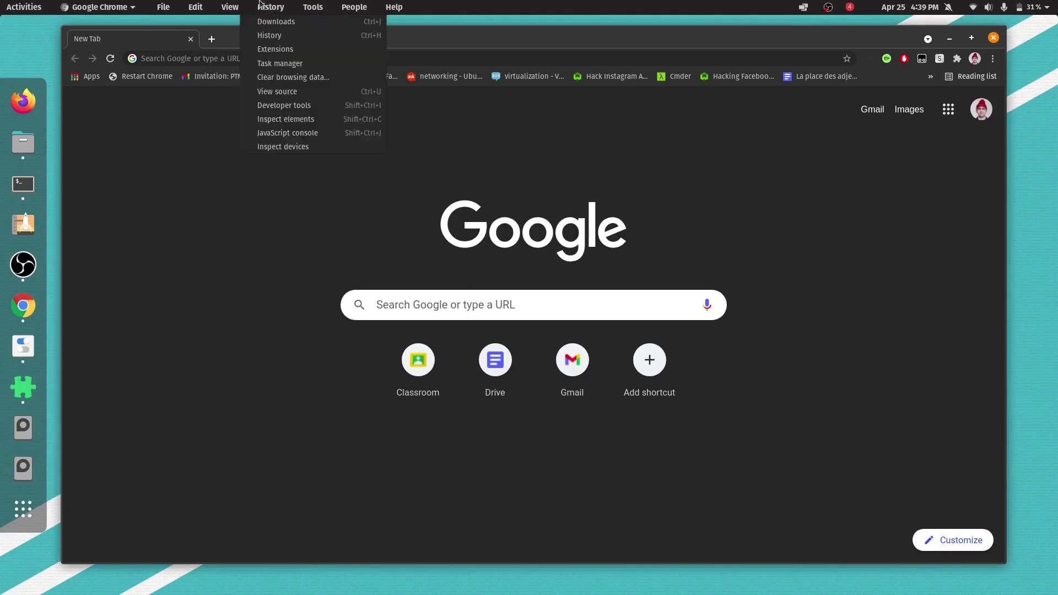
mouse_move(329, 4)
left_click(402, 7)
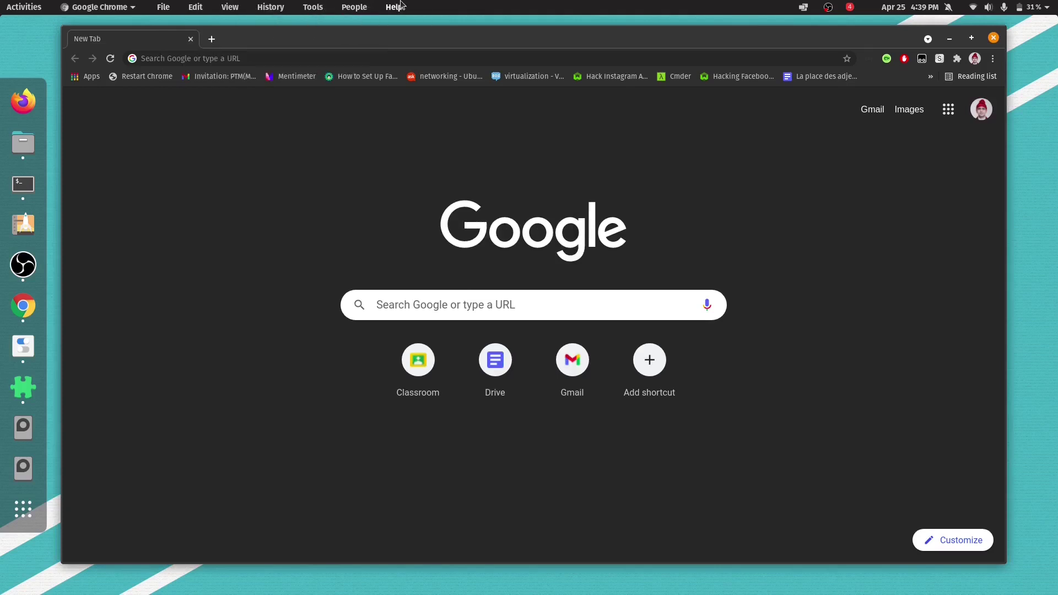
left_click(319, 7)
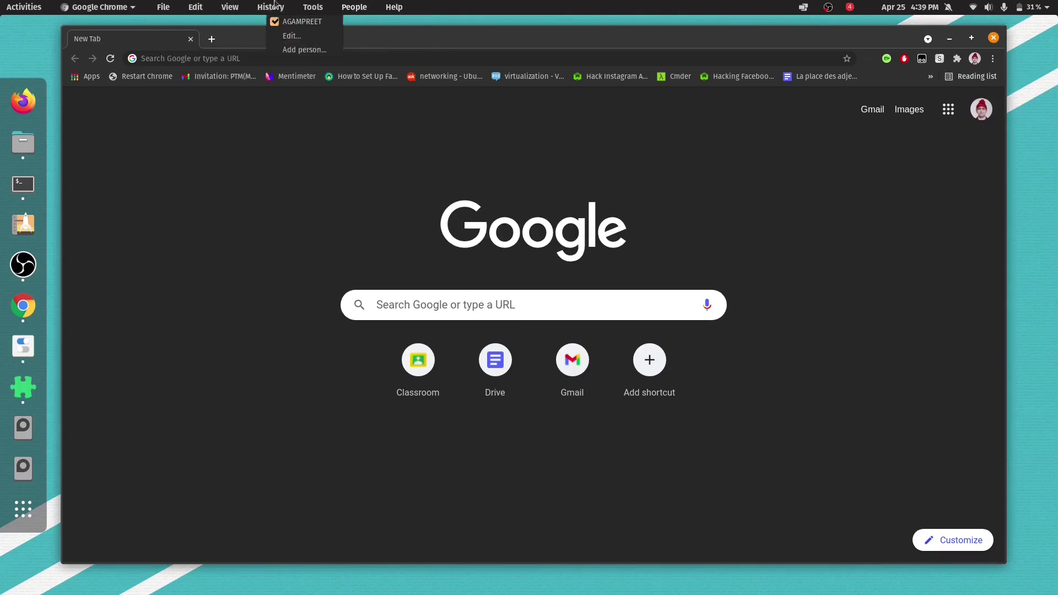
Lower Button paddings from 6 to 4 and check Chrome's menu alignment.
left_click(128, 337)
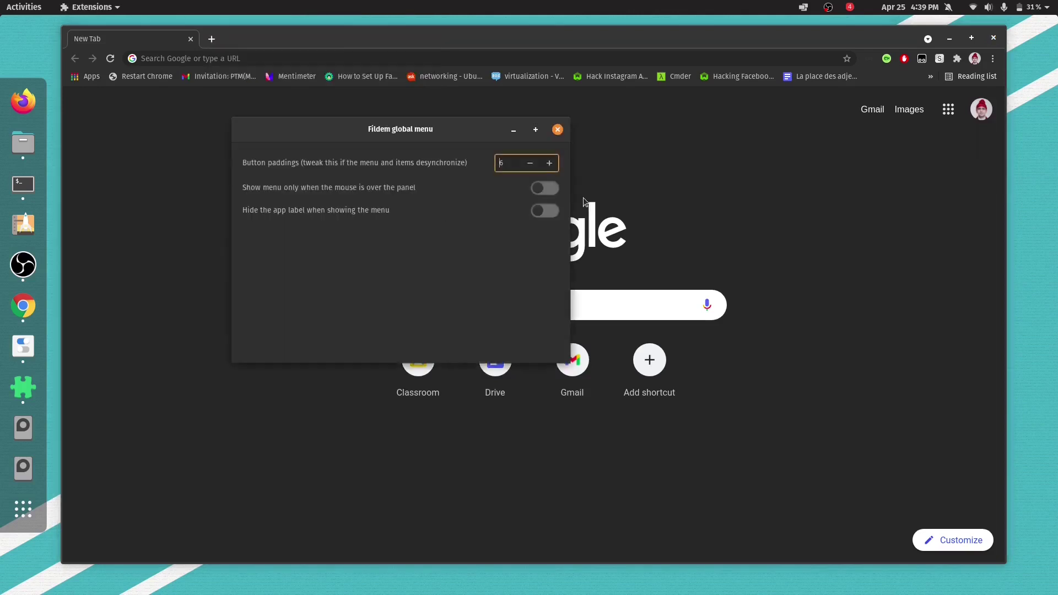
double_click(529, 163)
key("Escape")
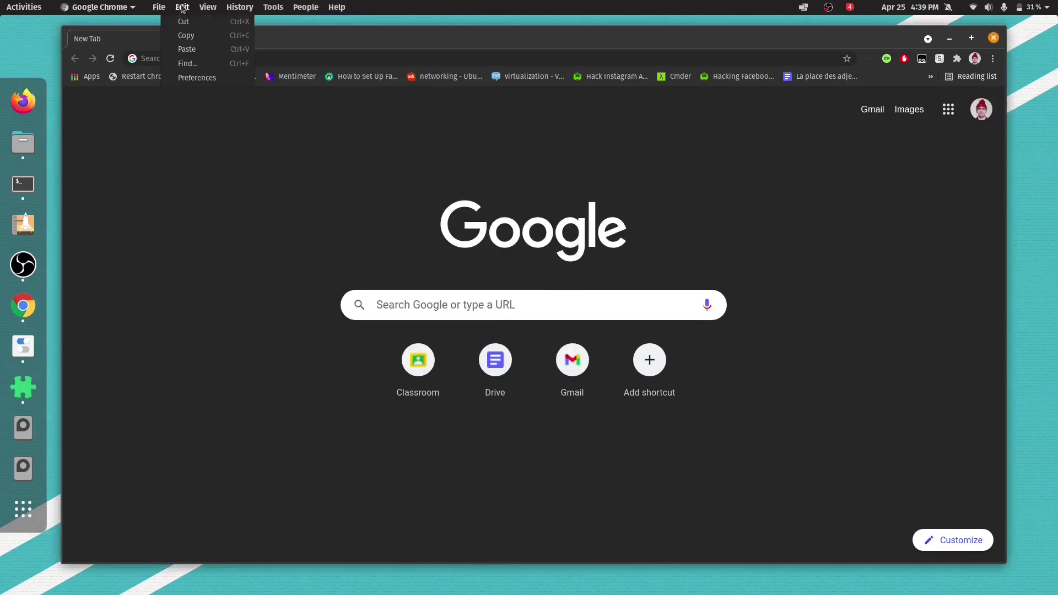
left_click(337, 7)
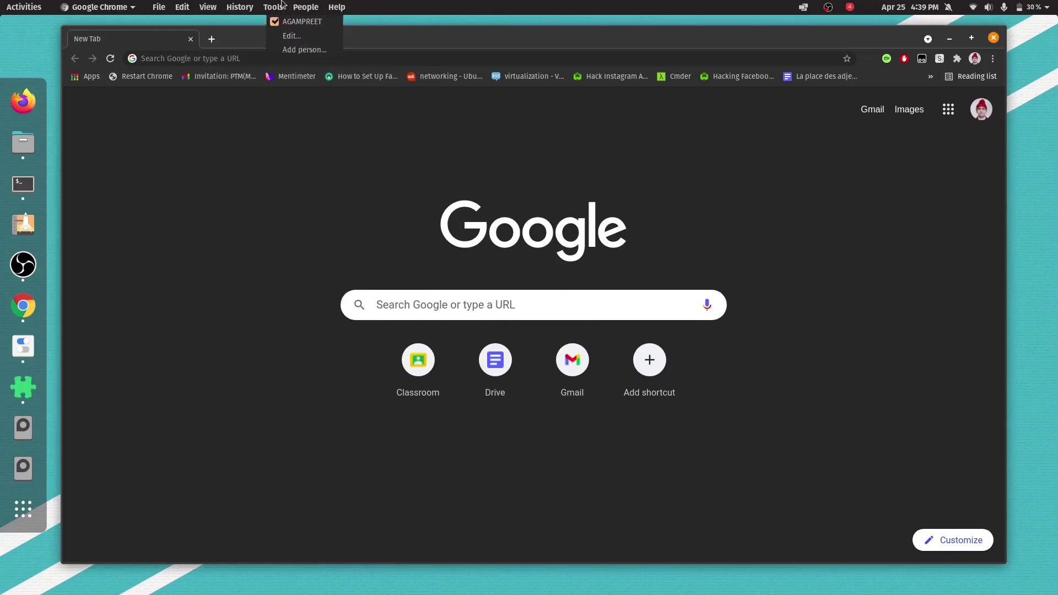
Reduce Button paddings to 1 and confirm Chrome's top-bar menus line up.
left_click(156, 187)
key("alt+Tab")
left_click(529, 163)
left_click(192, 209)
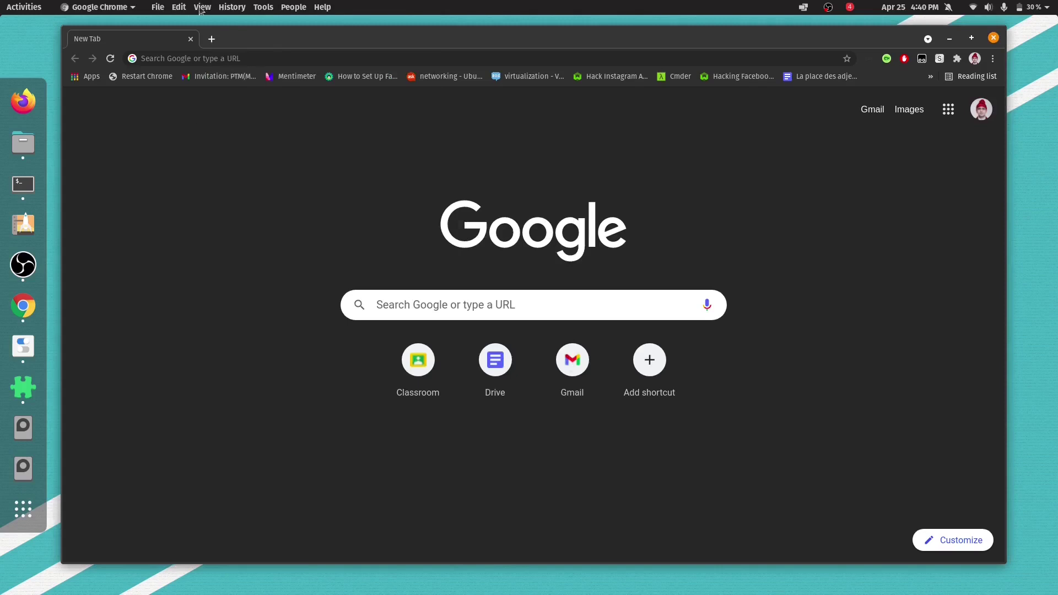
left_click(158, 7)
left_click(113, 82)
Minimize the terminal and close the Fildem global menu settings window.
left_click(23, 188)
left_click(471, 125)
left_click(30, 520)
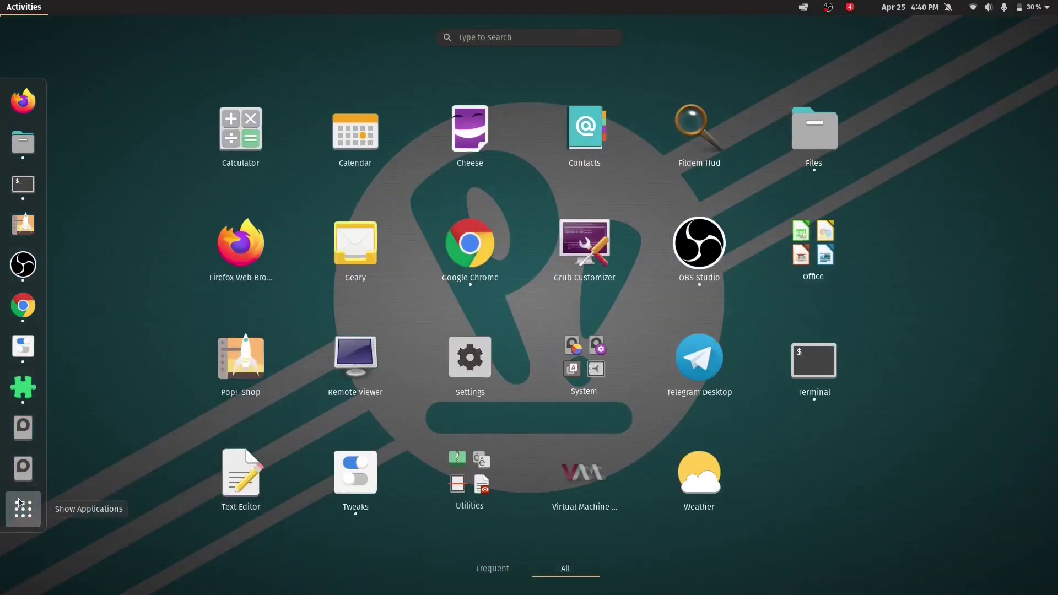
left_click(45, 507)
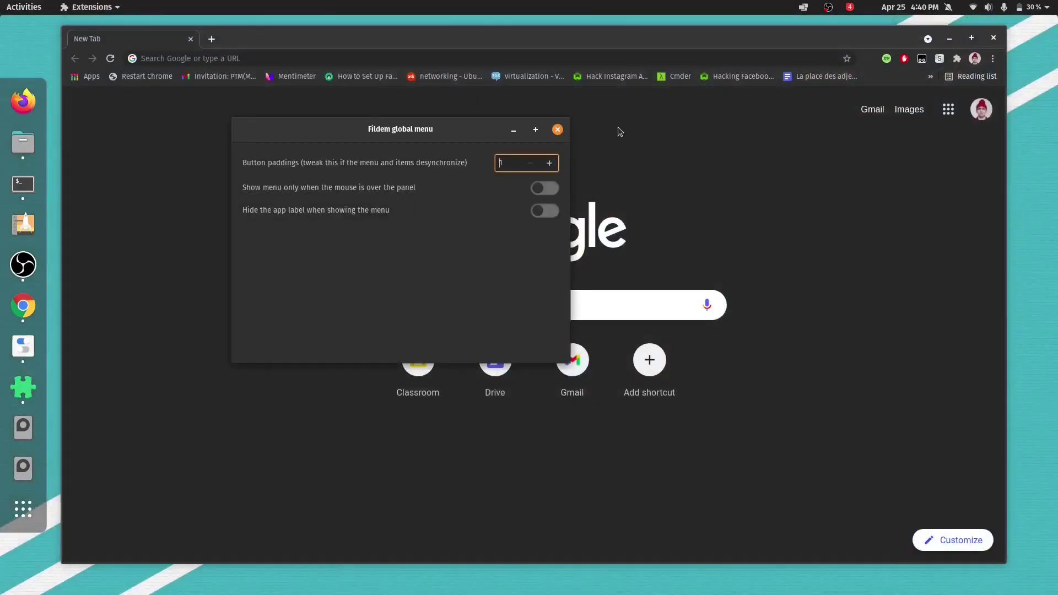
left_click(557, 130)
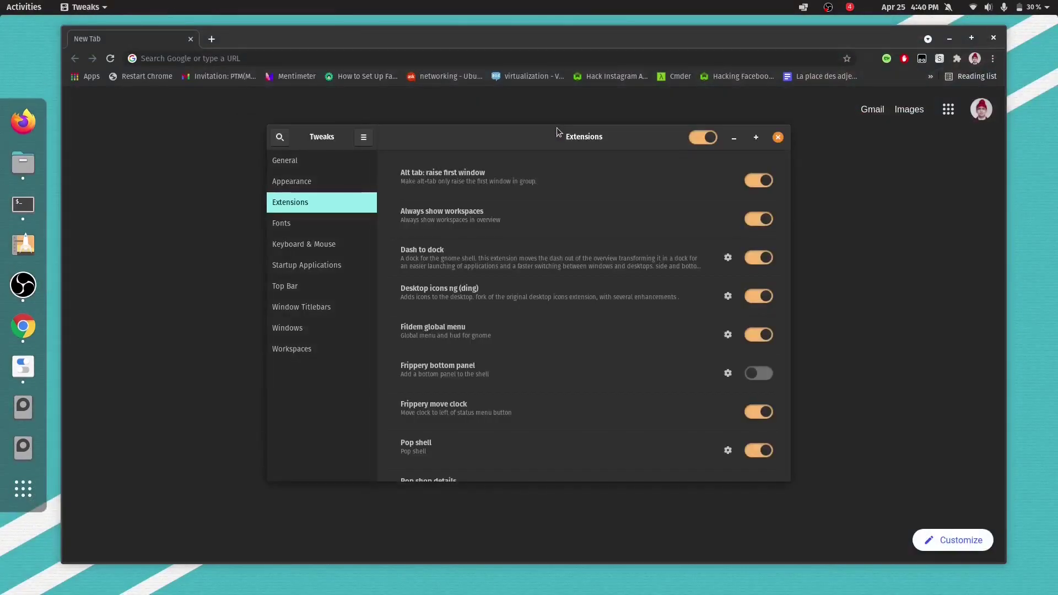
Close Tweaks, stop the running fildem process with Ctrl+C, and clear the terminal.
left_click(777, 137)
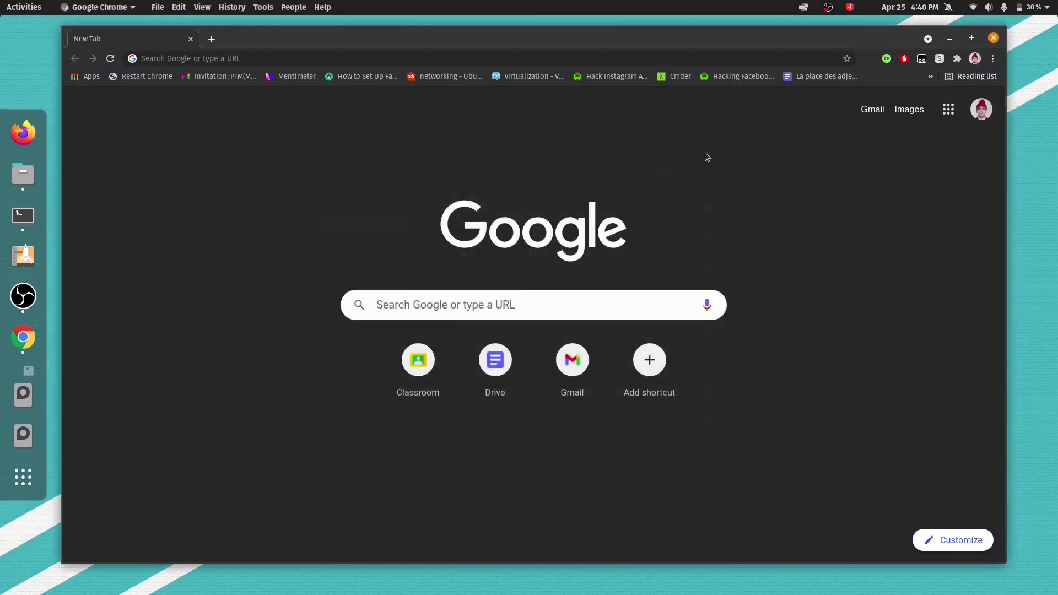
key("alt+Tab")
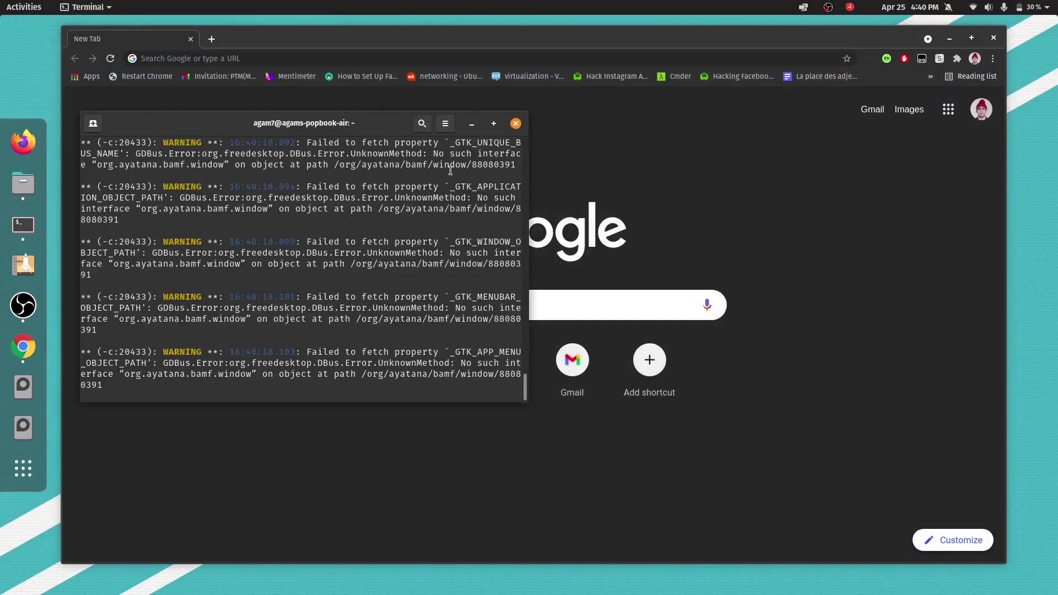
scroll(450, 170, "up", 10)
scroll(450, 171, "down", 10)
key("ctrl+c")
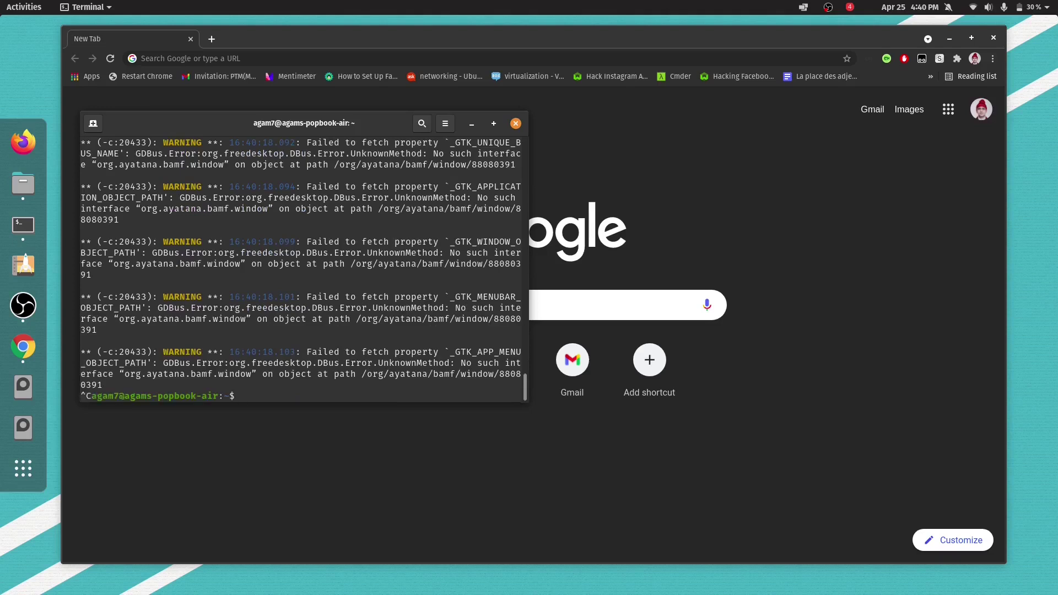
type("clear")
key("Return")
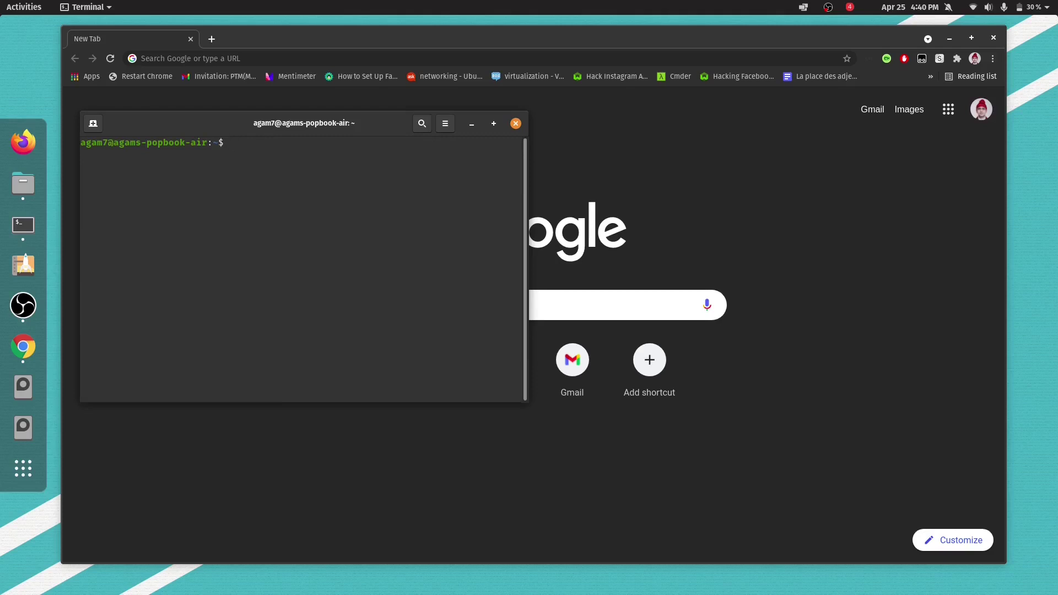
Launch GNOME Tweaks via 'twe' and go to its Startup Applications page.
left_click(22, 467)
type("twe")
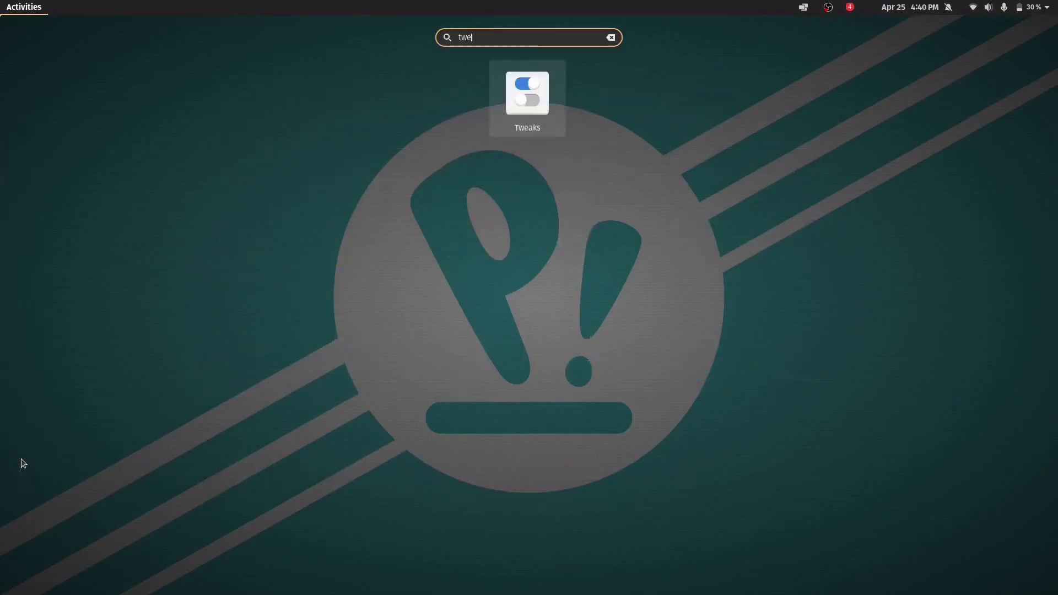
left_click(20, 458)
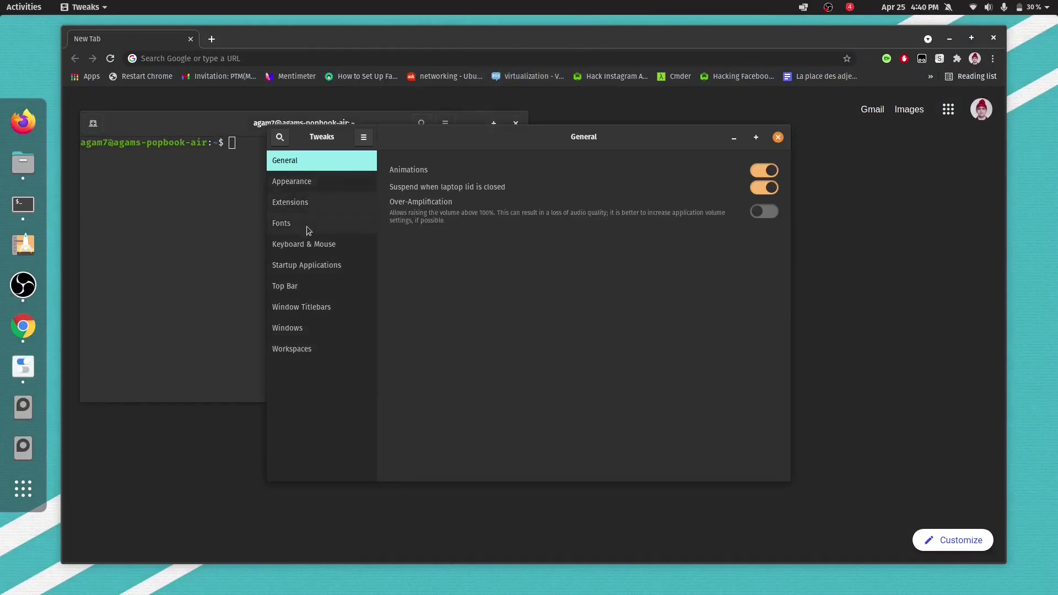
left_click(312, 269)
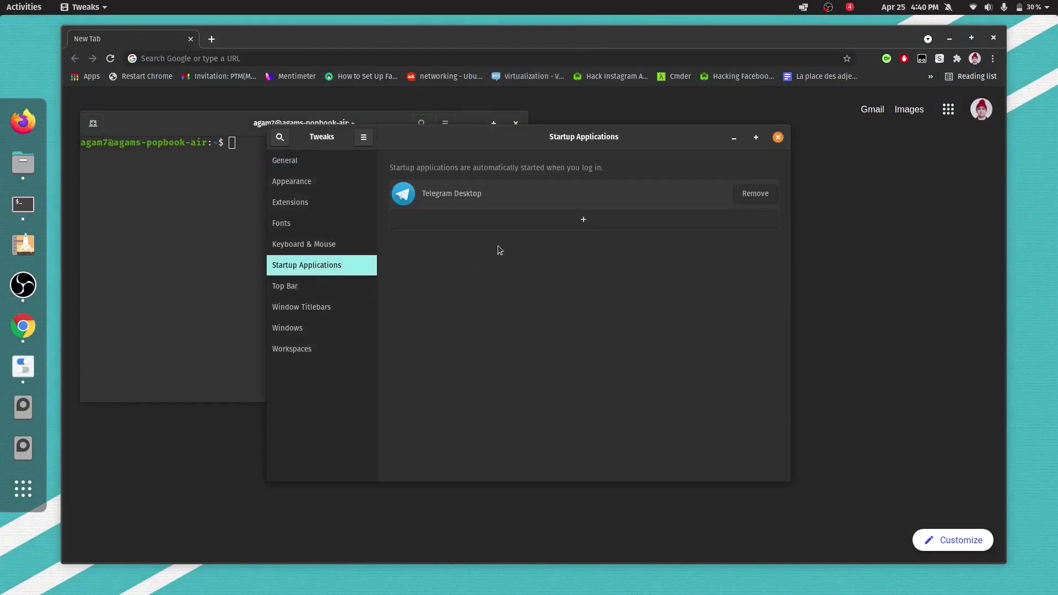
Search the addable startup apps for 'fildem', then close the chooser without adding anything.
left_click(554, 216)
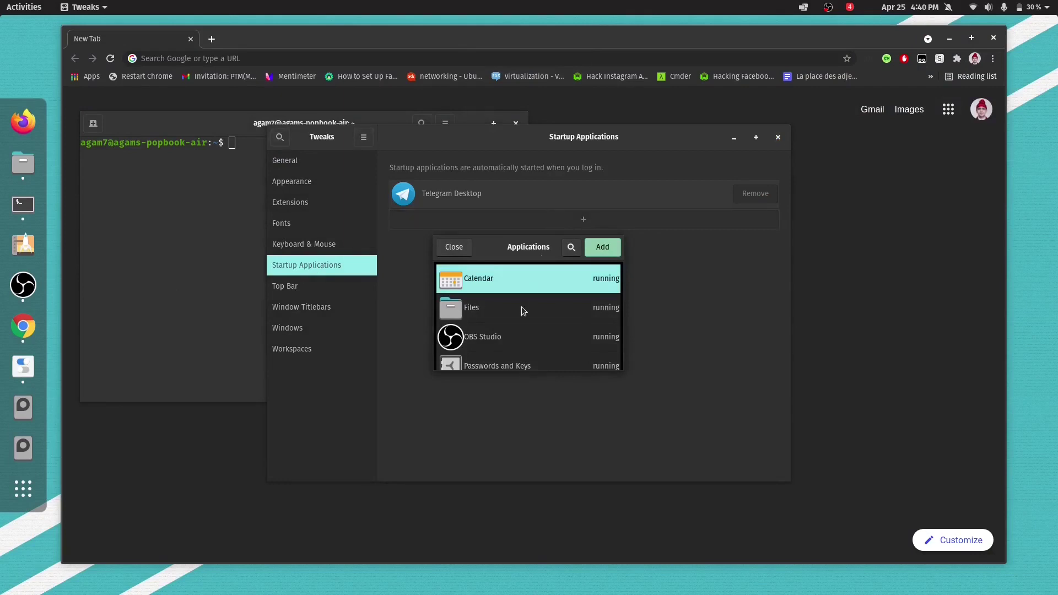
scroll(522, 307, "down", 10)
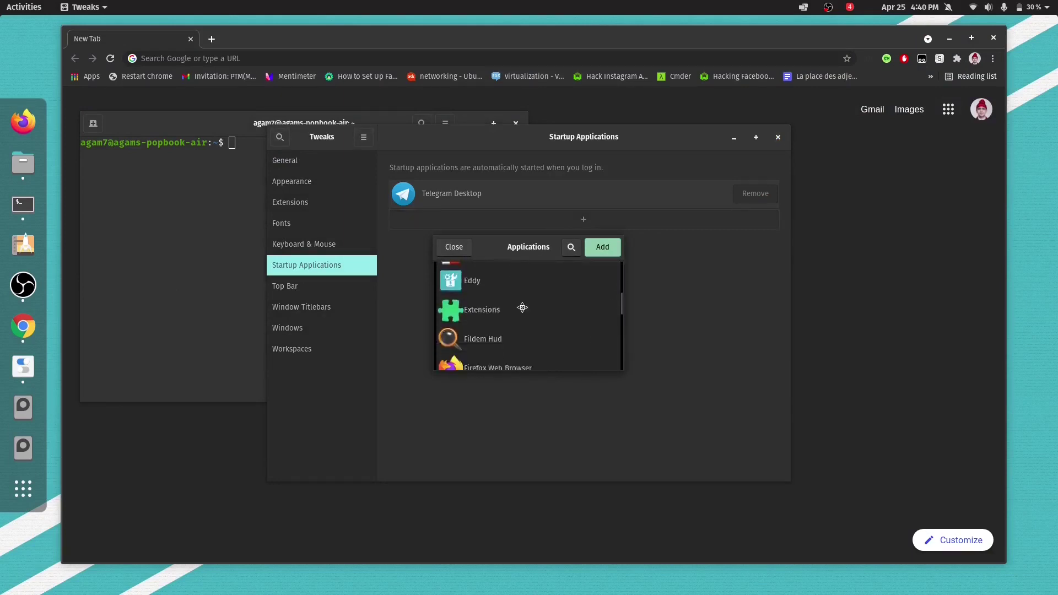
scroll(521, 306, "down", 5)
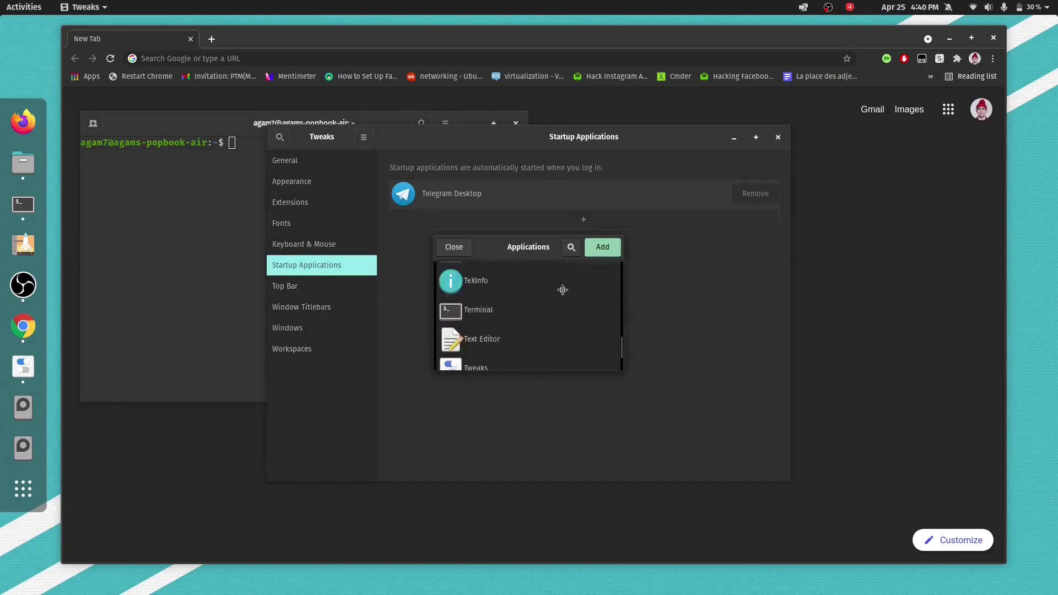
left_click(570, 248)
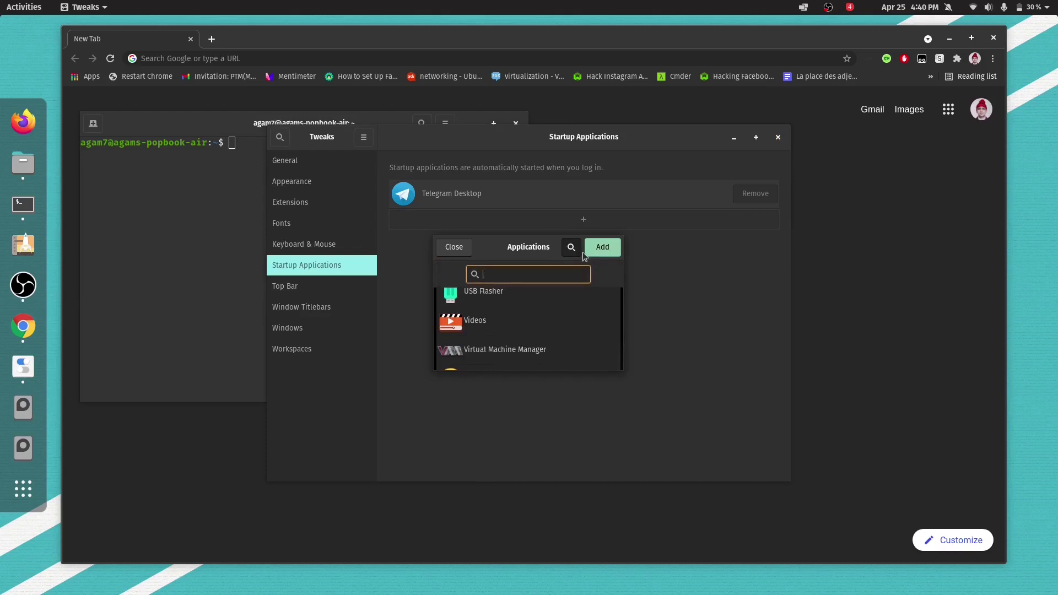
type("fildem")
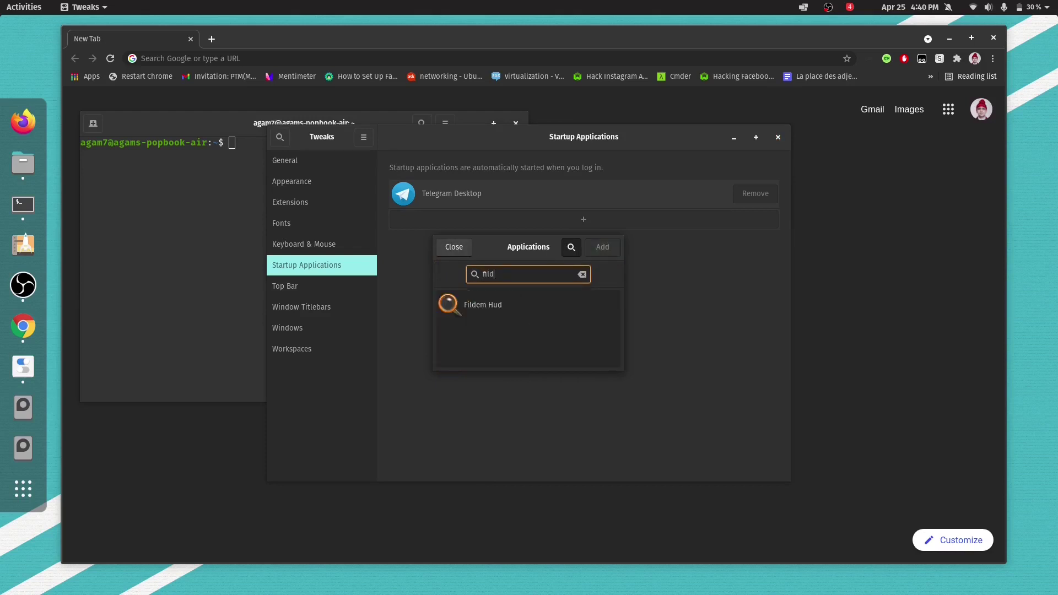
key("BackSpace")
key("BackSpace")
key("BackSpace")
key("BackSpace")
key("BackSpace")
key("BackSpace")
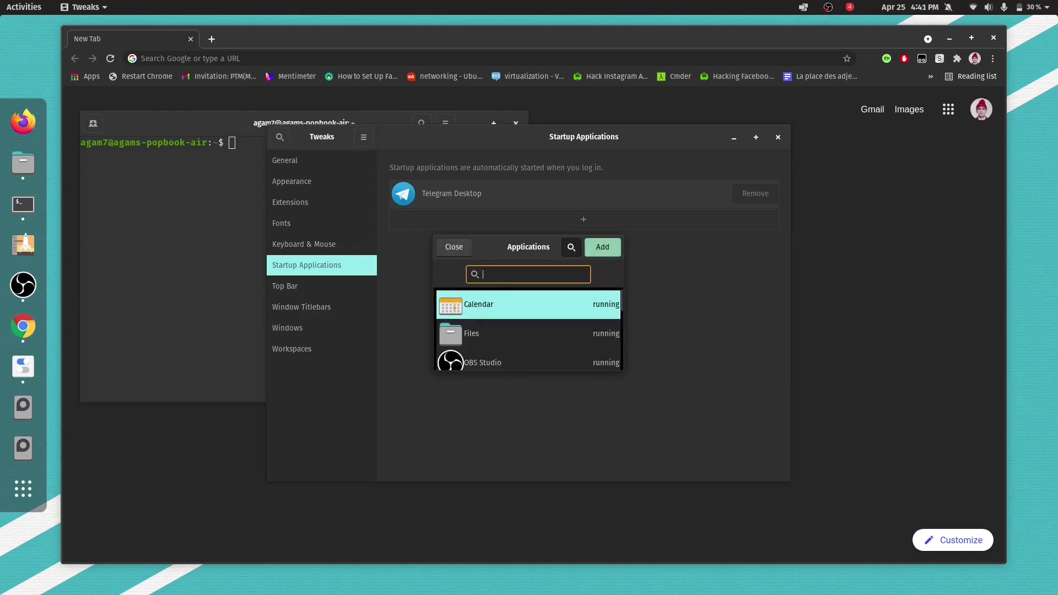
left_click(444, 248)
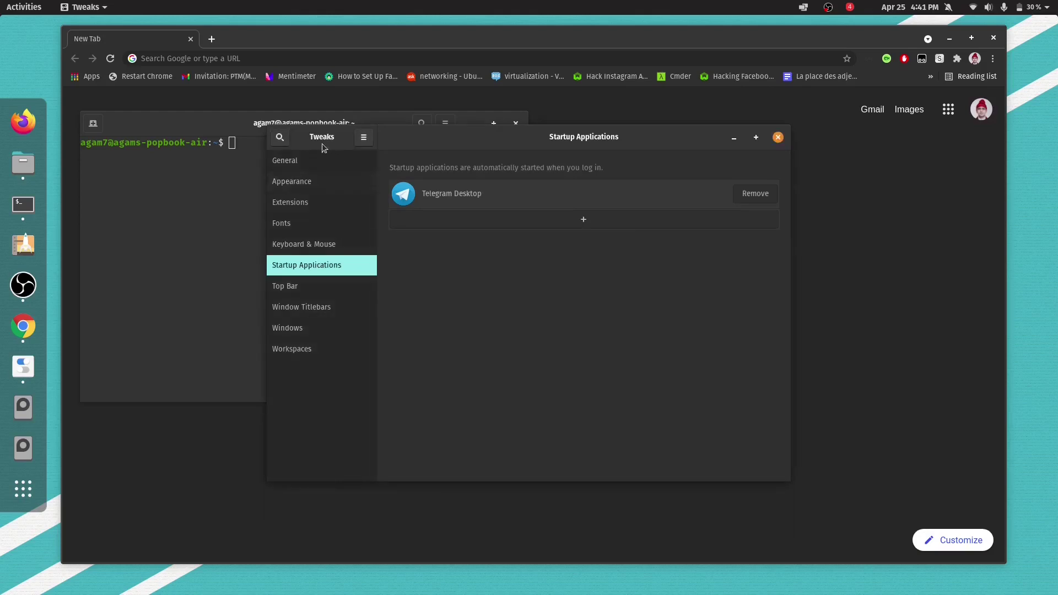
Close Tweaks and open Startup Applications Preferences by searching 'start'.
left_click(777, 140)
key("super")
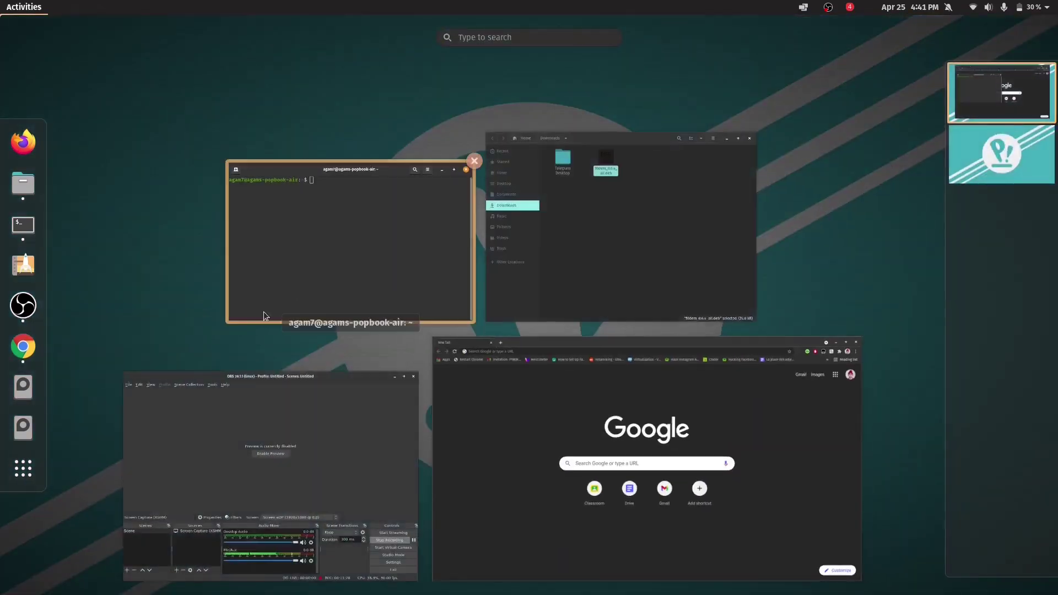
type("start")
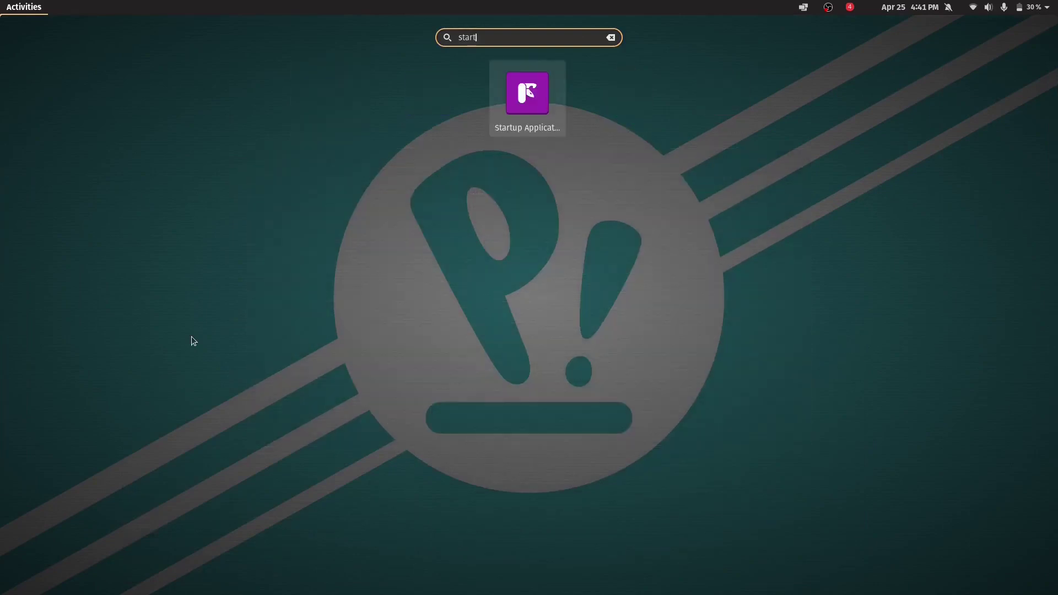
left_click(528, 105)
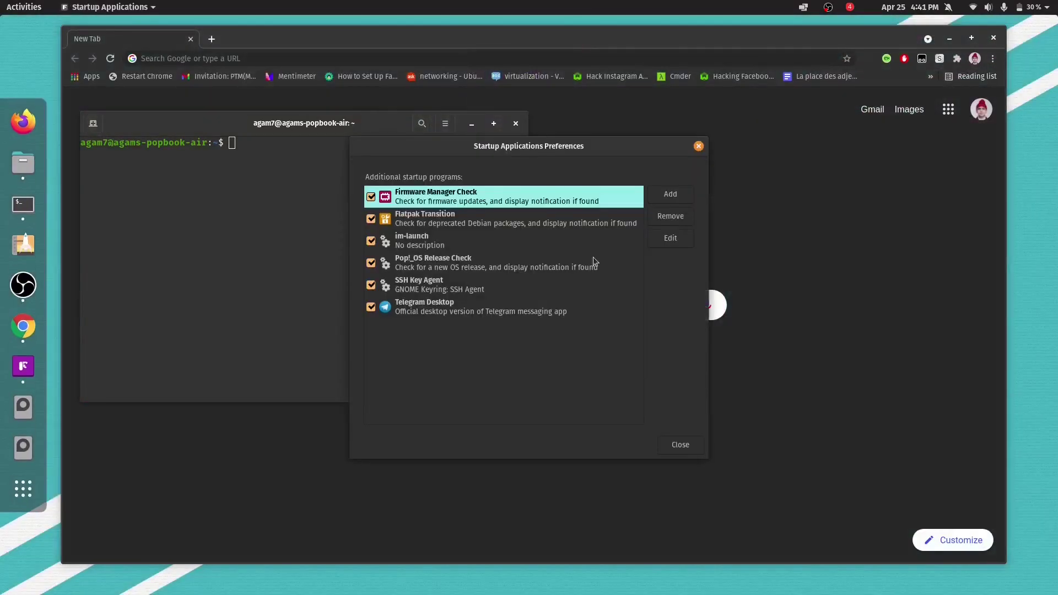
Add a startup program named Fildem with the command fildem.
left_click(677, 194)
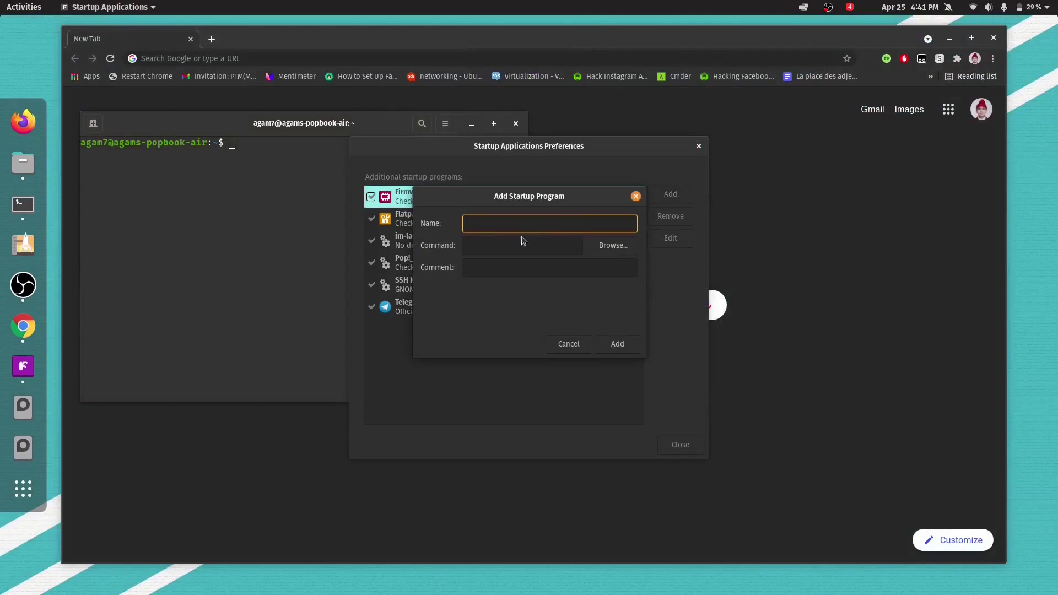
type("Fildem")
left_click(508, 245)
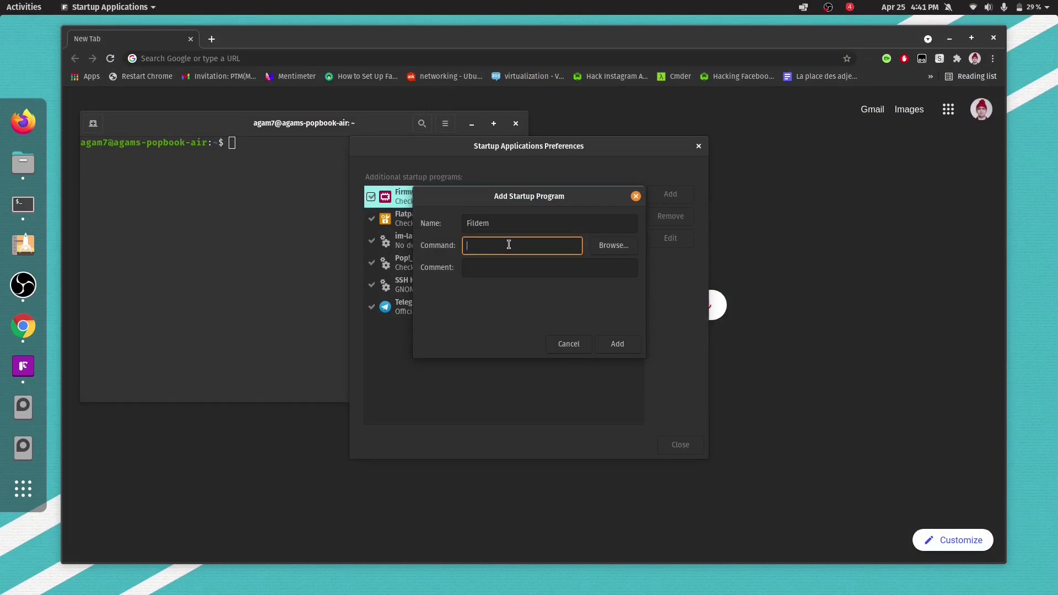
type("fildem")
left_click(551, 270)
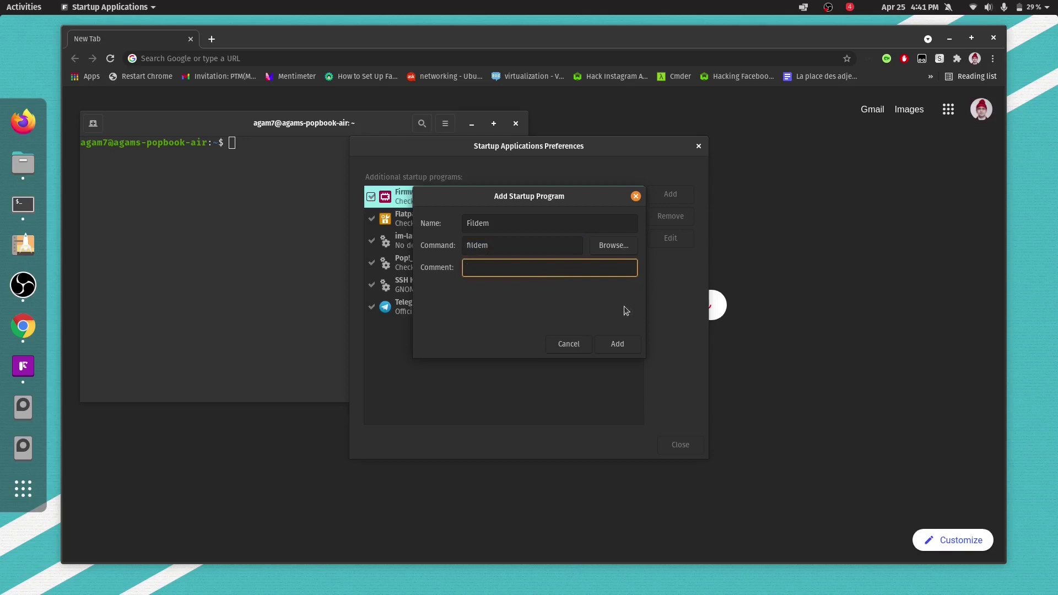
left_click(618, 343)
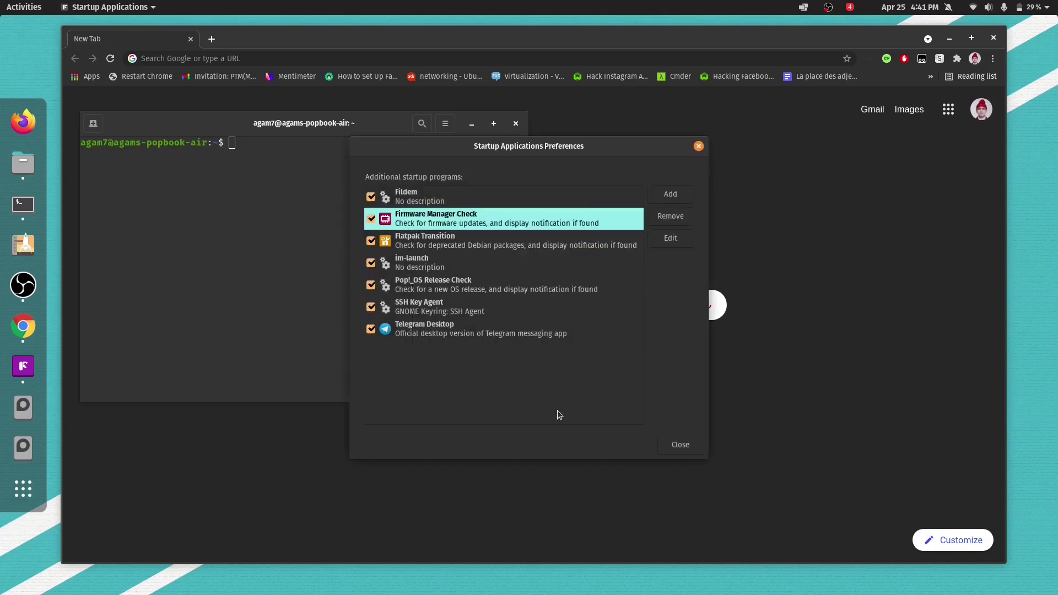